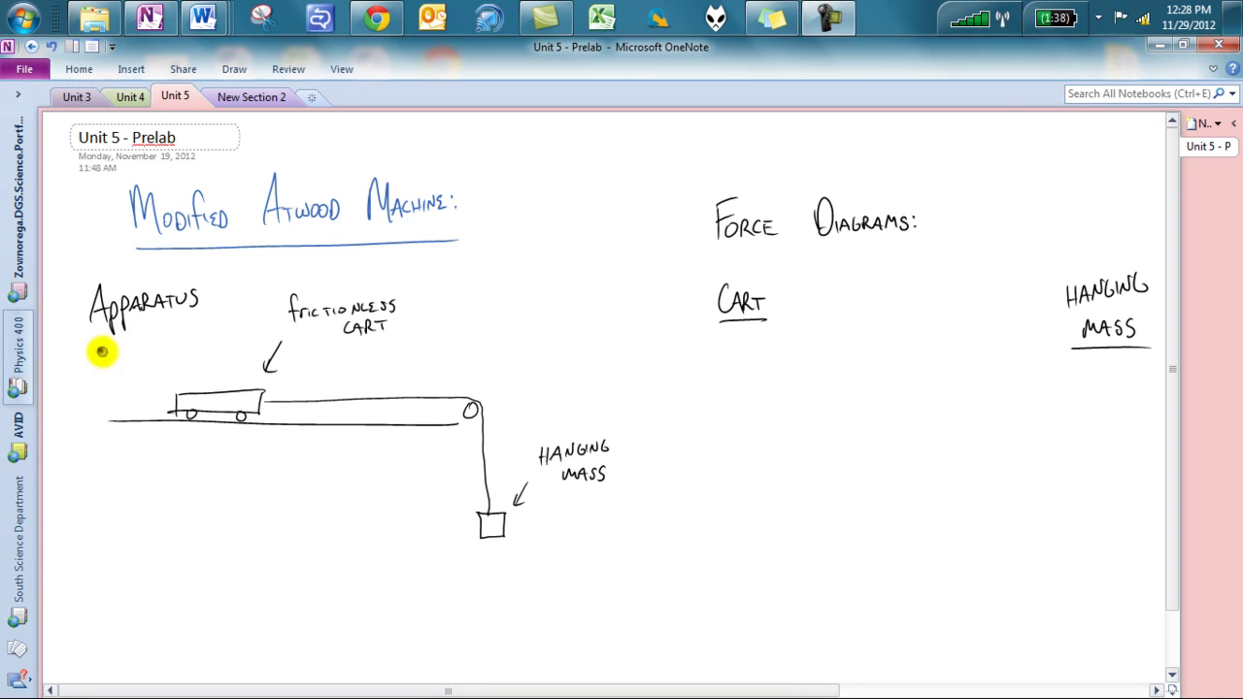
- Underline 'Apparatus' and draw a vertical string line down from the pulley corner
drag(85, 352, 195, 326)
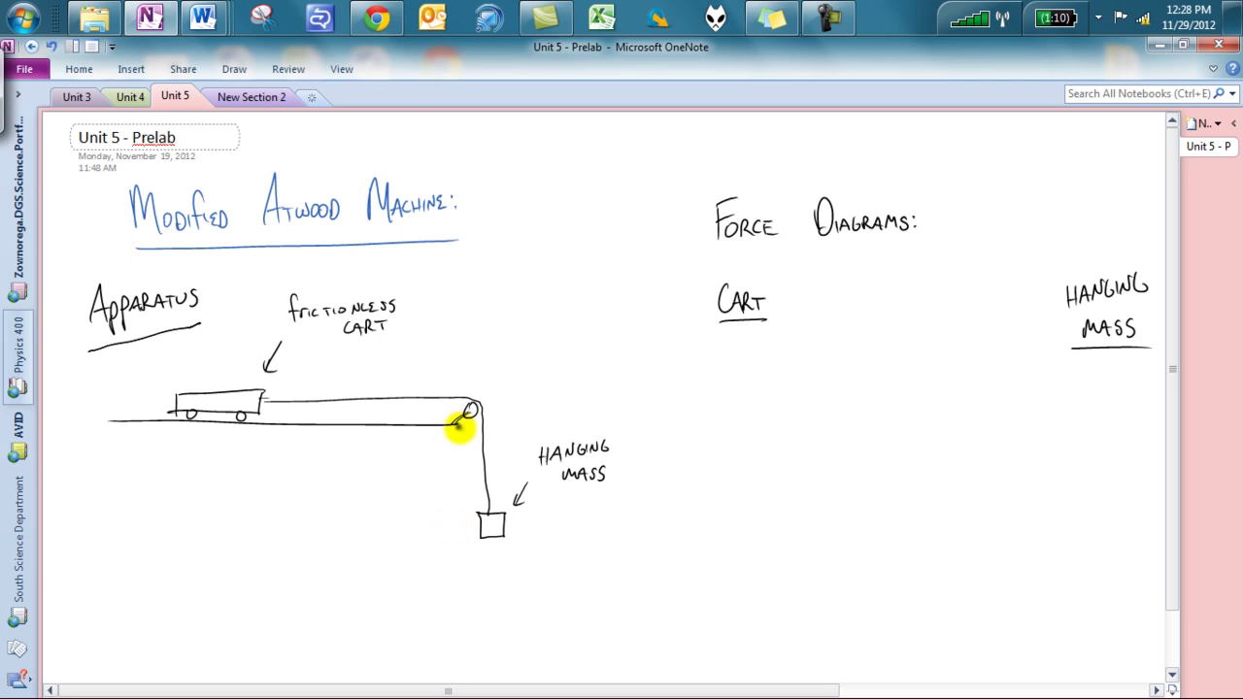
drag(457, 421, 454, 535)
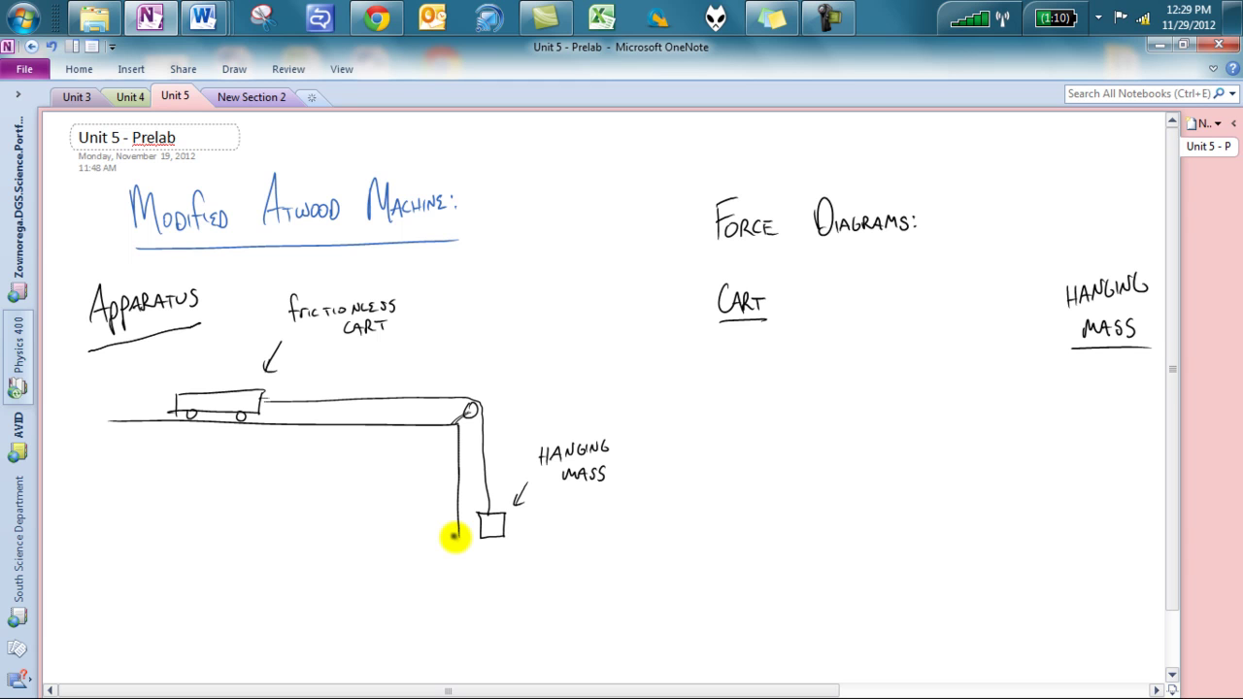
scroll(851, 555, right, 10)
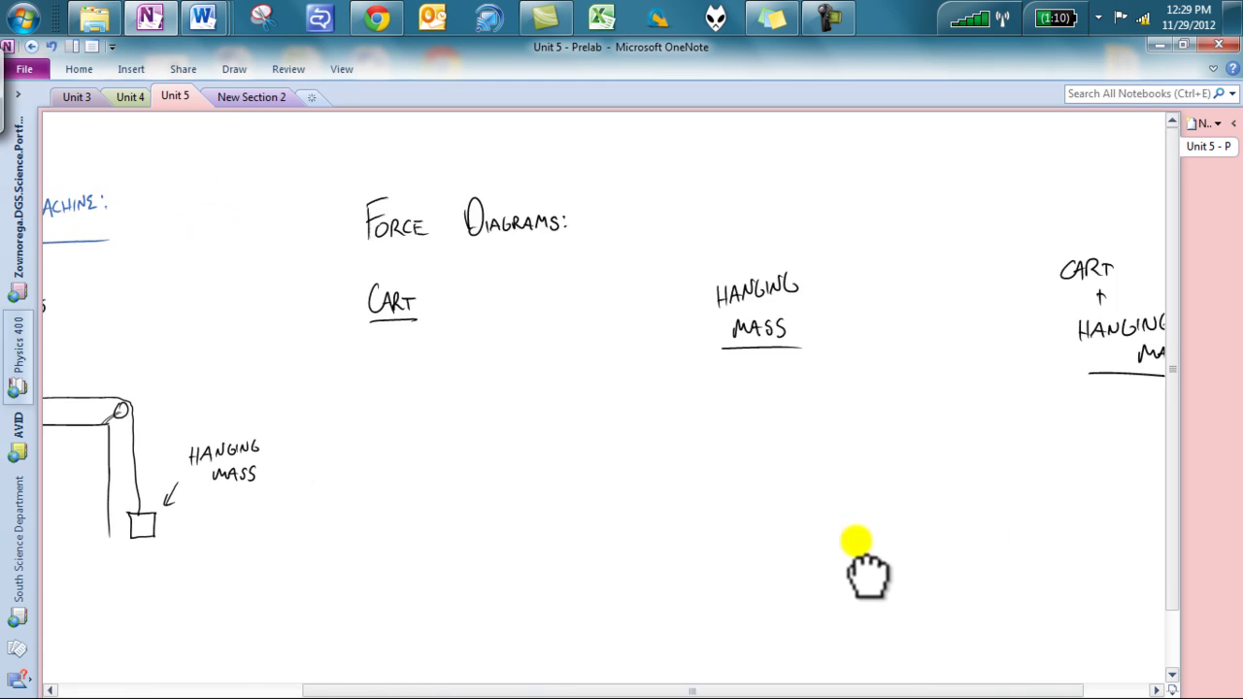
drag(707, 582, 664, 582)
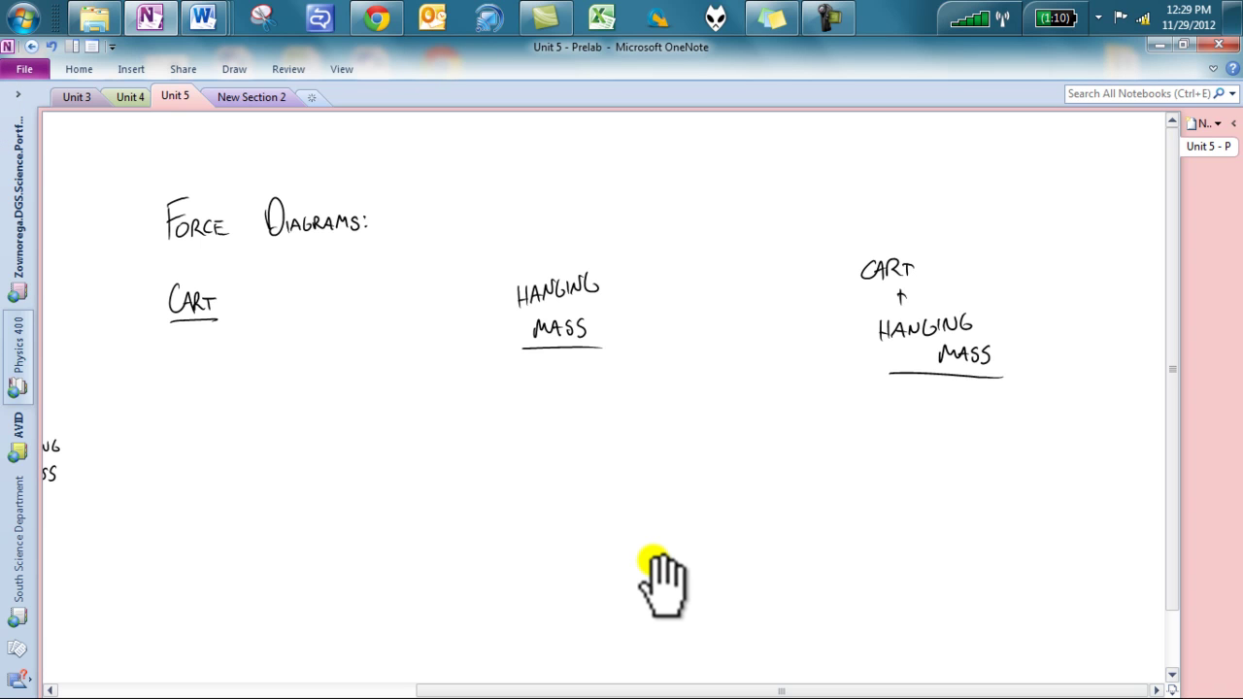
scroll(660, 582, left, 5)
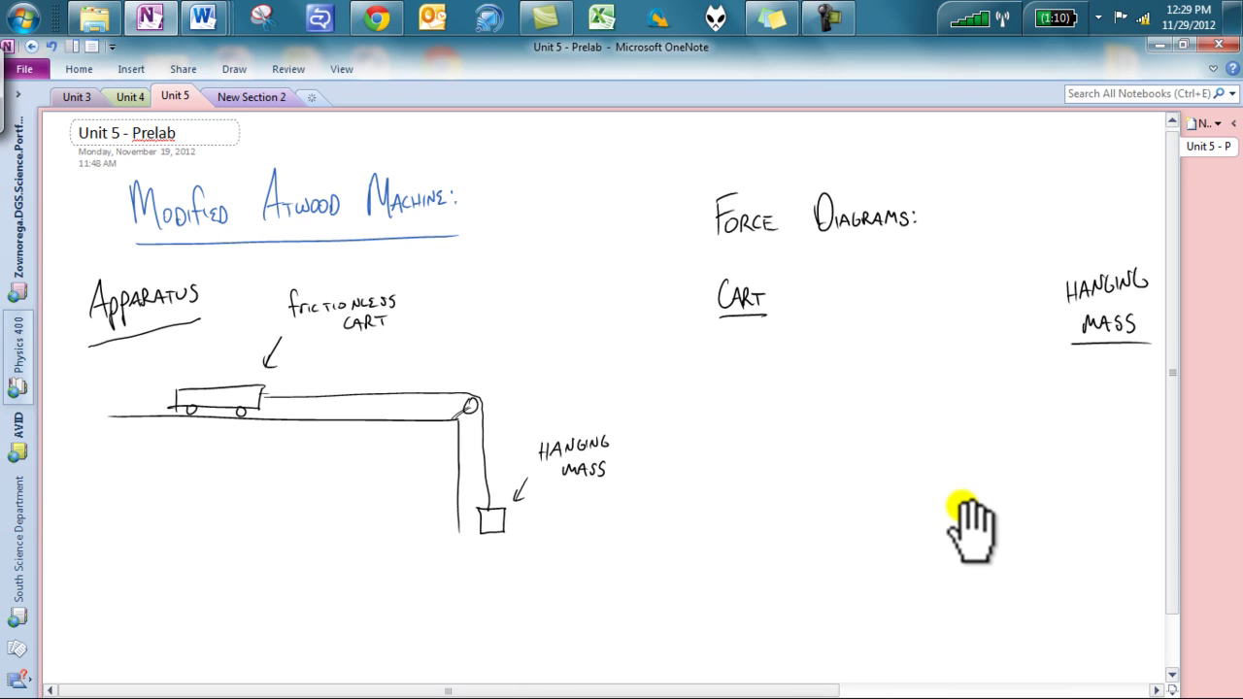
- Sketch dashed motion marks around the cart in the apparatus drawing
mouse_move(223, 359)
mouse_down()
mouse_move(233, 363)
mouse_move(201, 356)
mouse_up()
drag(150, 388, 153, 383)
drag(146, 420, 146, 429)
drag(264, 417, 269, 429)
drag(260, 392, 256, 367)
drag(144, 450, 150, 451)
drag(182, 459, 247, 447)
- Under 'Cart', draw a centre dot and a downward arrow labelled 'Fg on cart by earth'
click(745, 450)
mouse_move(745, 449)
mouse_down()
mouse_move(738, 529)
mouse_move(769, 501)
mouse_up()
mouse_move(773, 513)
mouse_down()
mouse_move(767, 537)
mouse_move(794, 515)
mouse_up()
drag(796, 513, 813, 512)
drag(820, 515, 826, 499)
mouse_move(825, 499)
mouse_down()
mouse_move(830, 514)
mouse_move(833, 500)
mouse_up()
mouse_move(833, 500)
mouse_down()
mouse_move(839, 510)
mouse_move(849, 499)
mouse_up()
mouse_move(844, 500)
mouse_down()
mouse_move(794, 561)
mouse_move(804, 555)
mouse_up()
mouse_move(808, 539)
mouse_down()
mouse_move(812, 559)
mouse_move(828, 556)
mouse_up()
mouse_move(833, 556)
mouse_down()
mouse_move(859, 536)
mouse_move(851, 554)
mouse_up()
drag(860, 536, 860, 554)
drag(860, 544, 874, 544)
- Add the upward 'Fn on cart by table' arrow and a rightward FT arrow, ticking the vertical arrows as balanced
drag(874, 535, 876, 551)
mouse_move(745, 449)
mouse_down()
mouse_move(740, 359)
mouse_move(731, 366)
mouse_move(754, 352)
mouse_move(766, 370)
mouse_move(802, 368)
mouse_move(808, 352)
mouse_move(854, 367)
mouse_up()
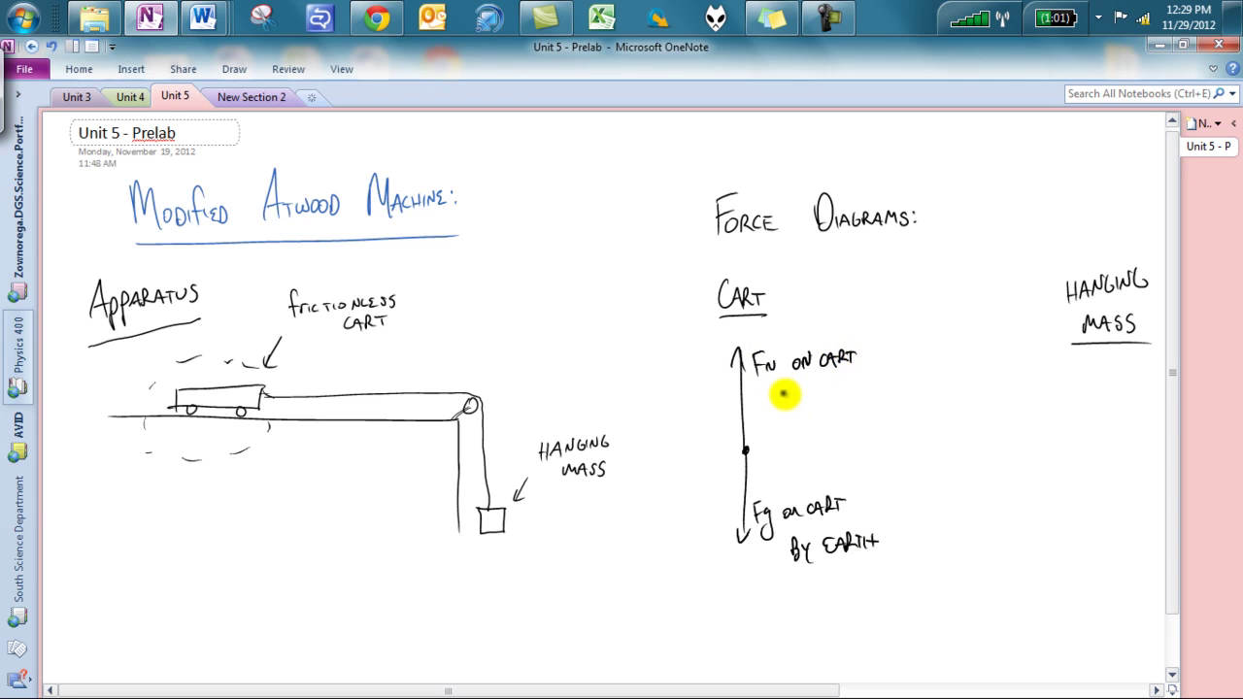
drag(786, 386, 865, 385)
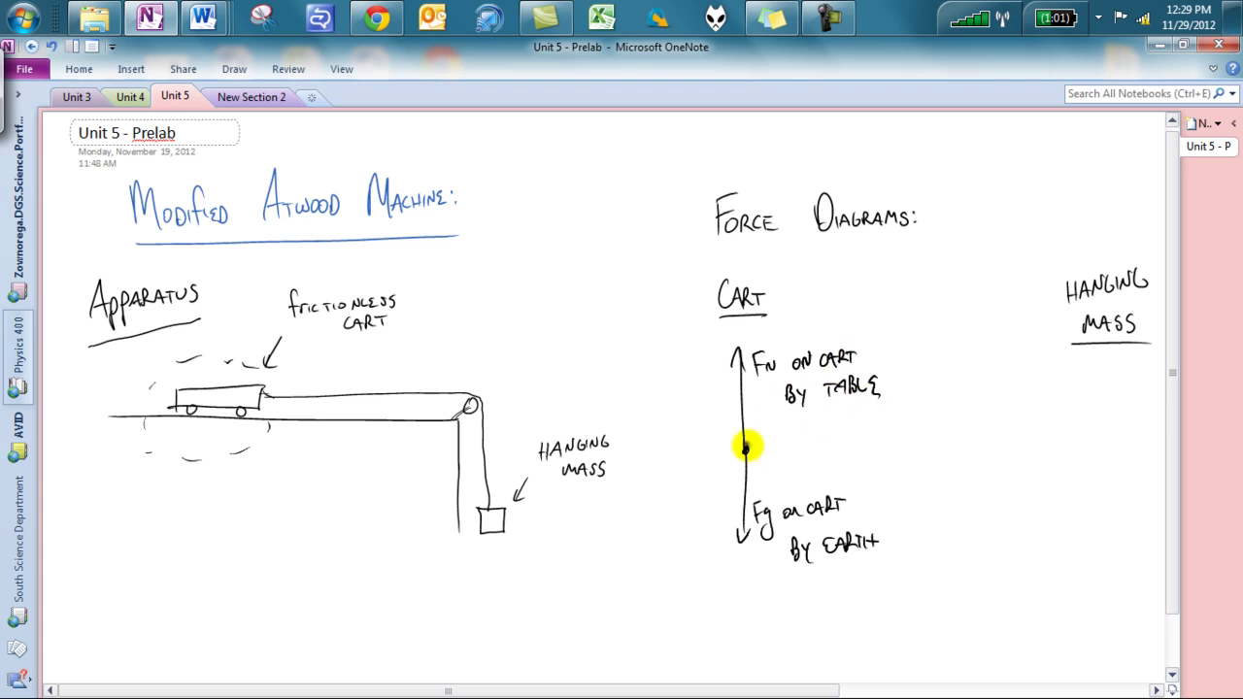
mouse_move(745, 449)
mouse_down()
mouse_move(815, 440)
mouse_move(820, 451)
mouse_move(832, 425)
mouse_move(845, 436)
mouse_move(921, 425)
mouse_move(874, 466)
mouse_move(959, 452)
mouse_up()
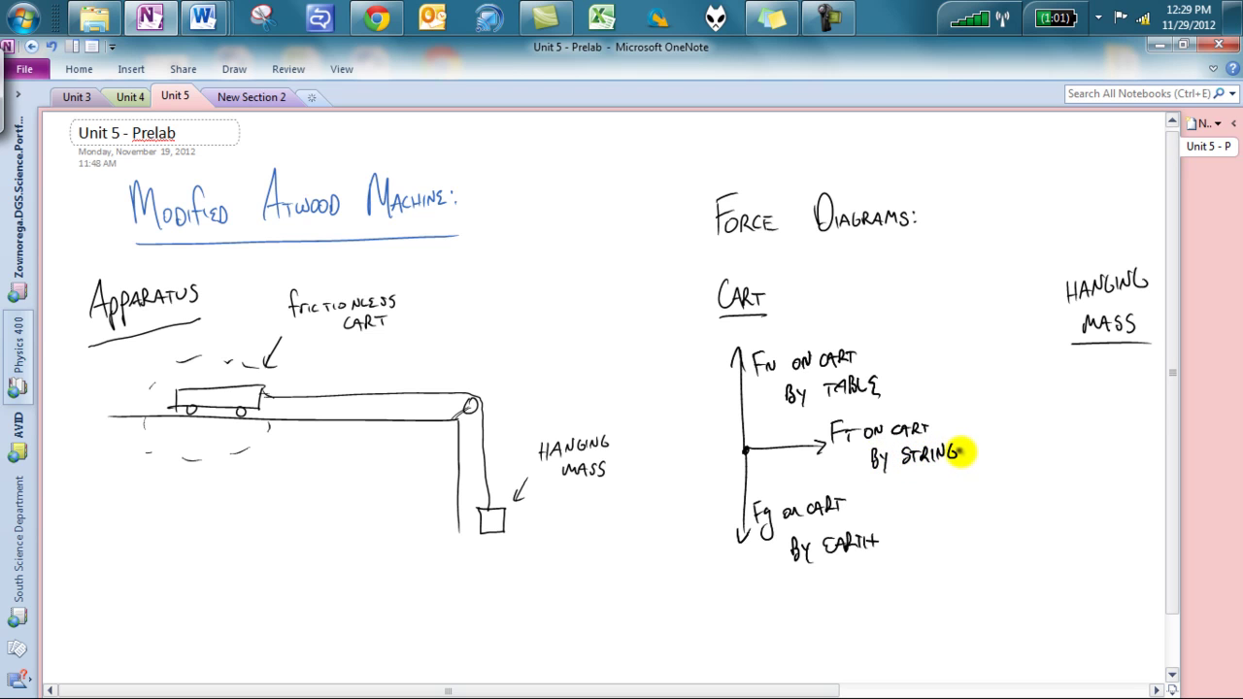
drag(735, 404, 749, 402)
drag(737, 496, 761, 488)
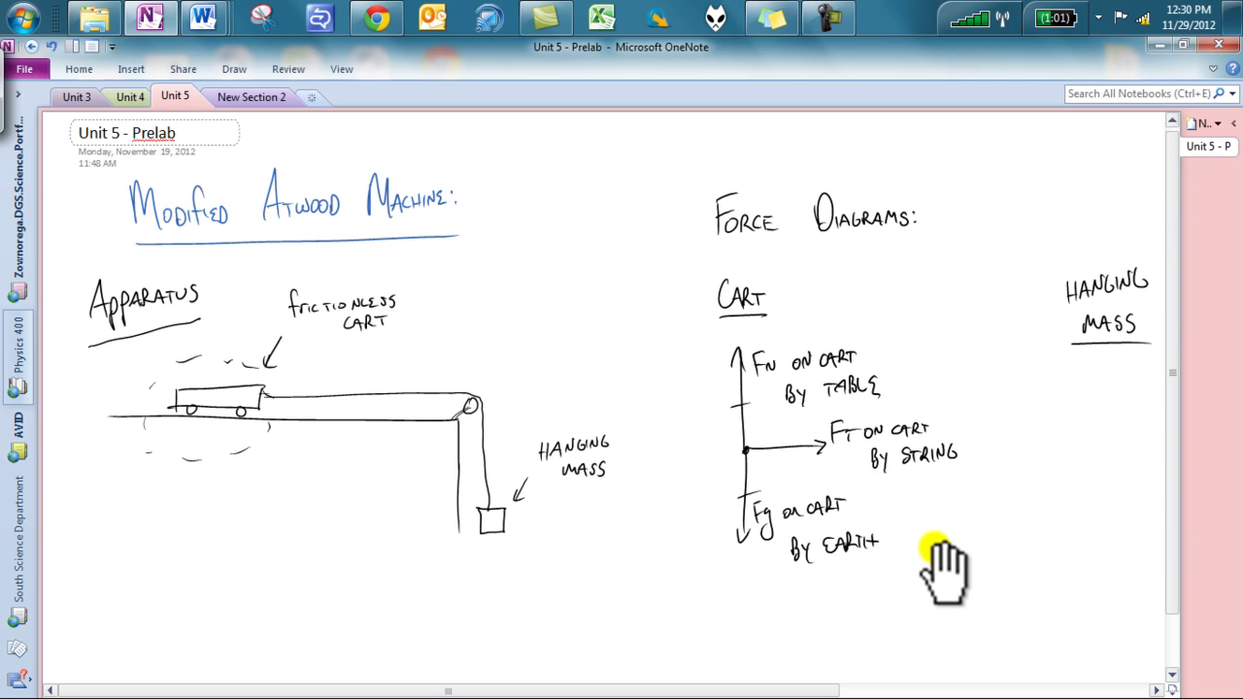
- Under 'Hanging Mass', draw a downward arrow labelled 'Fg on hanging mass by earth'
drag(934, 549, 583, 483)
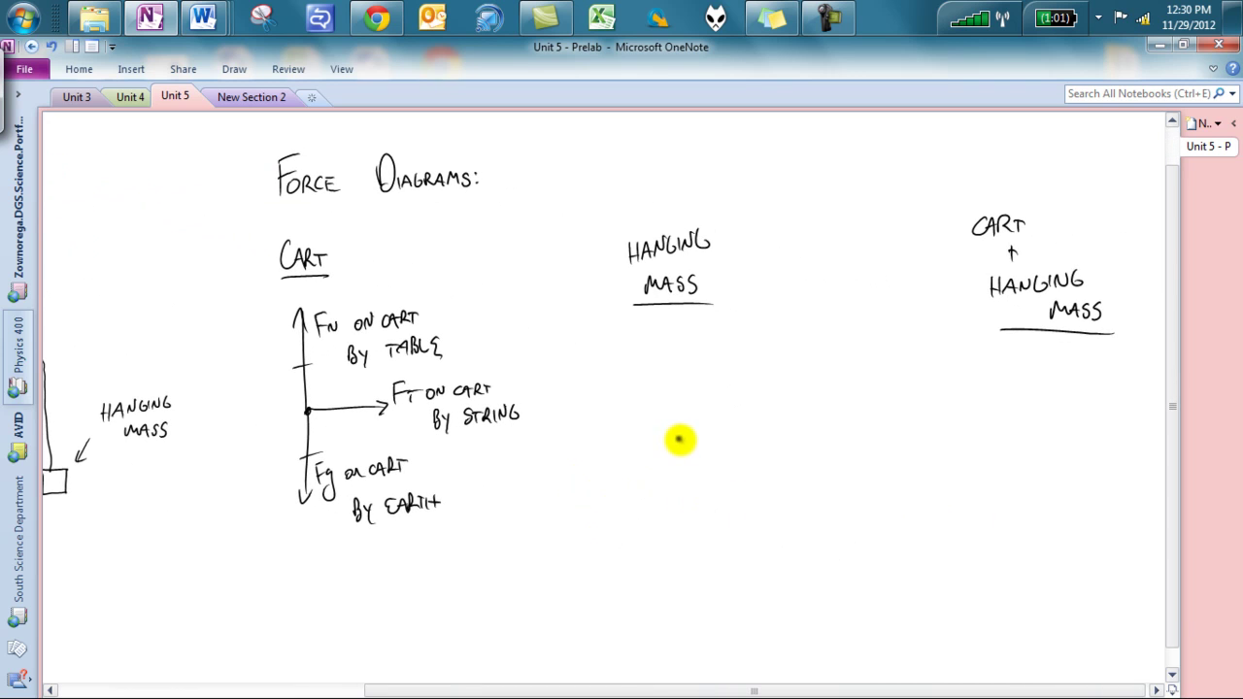
mouse_move(681, 437)
mouse_down()
mouse_move(679, 502)
mouse_move(694, 481)
mouse_move(701, 499)
mouse_move(797, 458)
mouse_move(811, 473)
mouse_move(816, 457)
mouse_move(894, 463)
mouse_move(761, 511)
mouse_move(823, 517)
mouse_move(863, 502)
mouse_up()
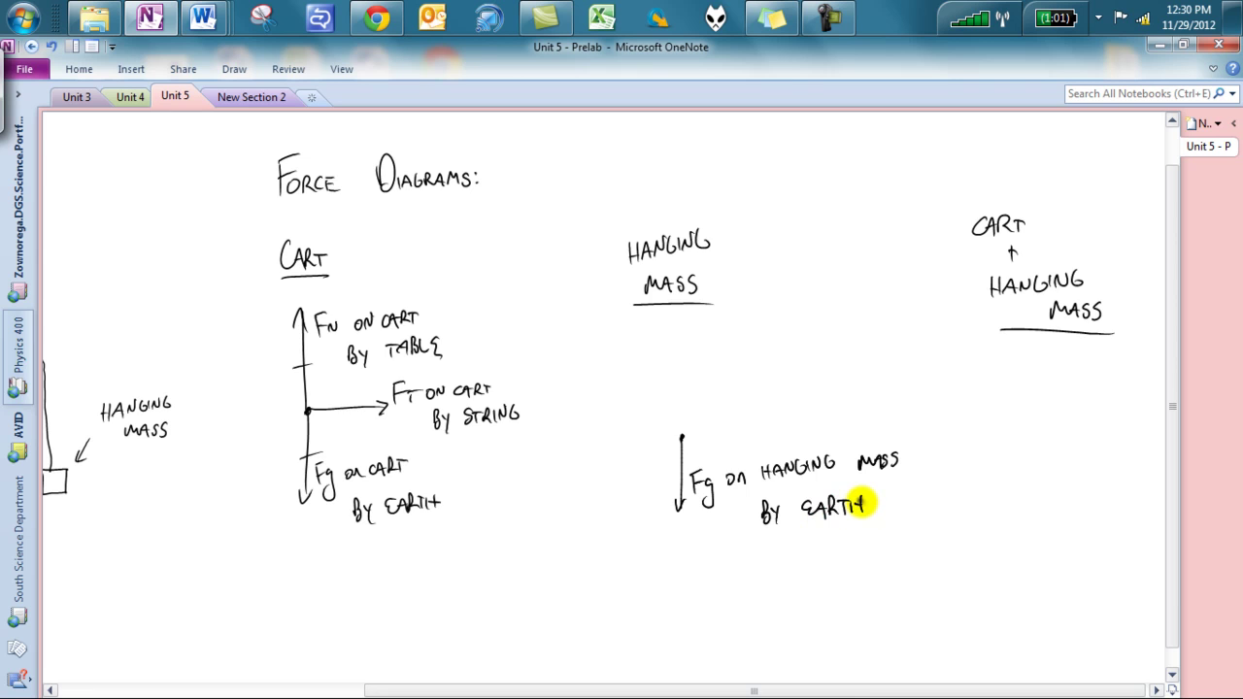
key(ctrl+Tab)
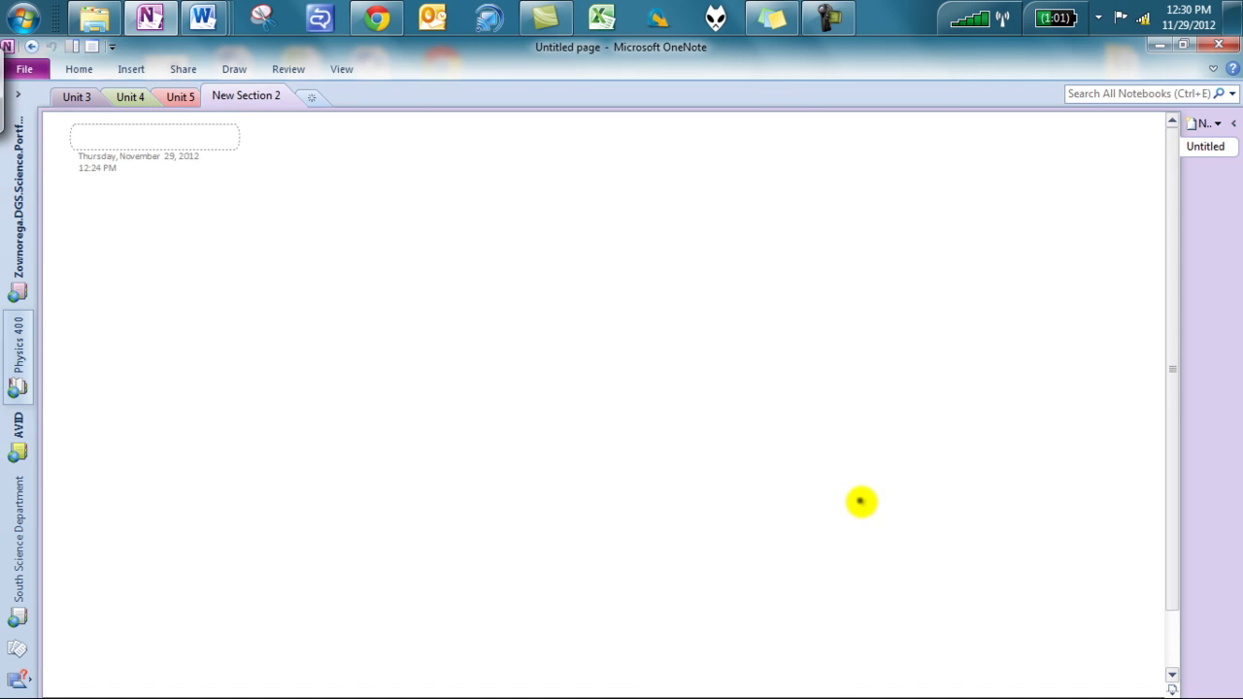
click(185, 97)
- Draw a dot-and-arrow motion diagram pointing right below the cart
scroll(915, 383, left, 5)
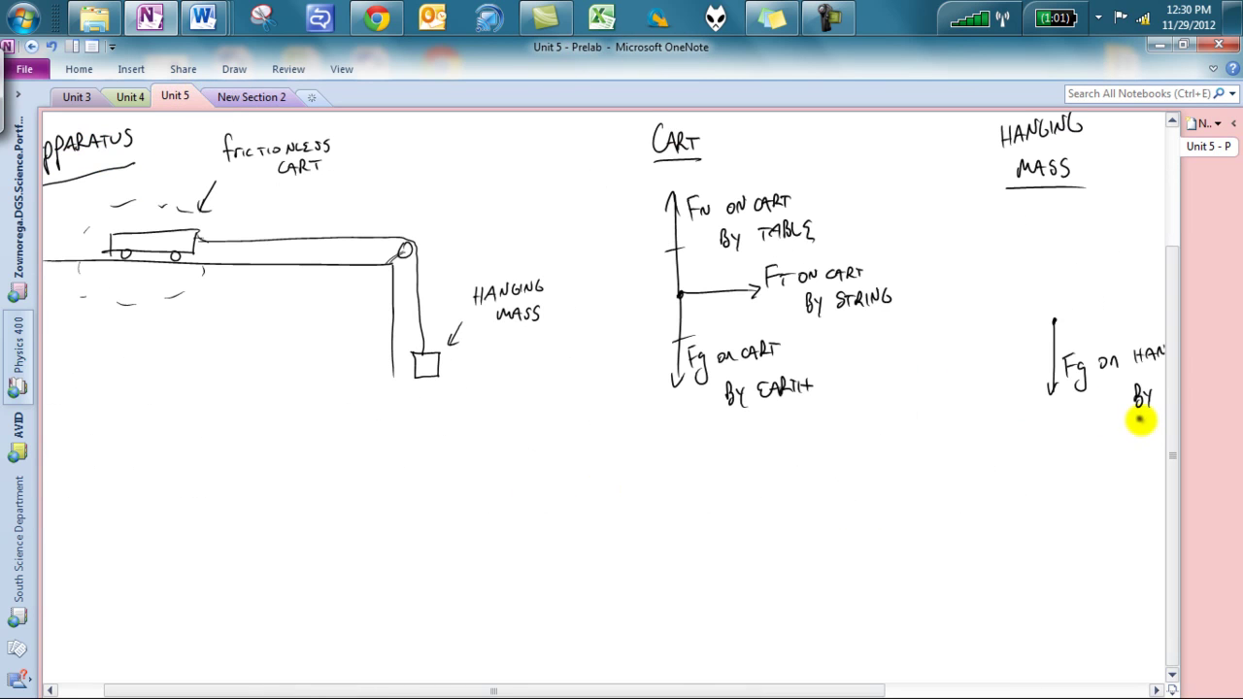
drag(658, 508, 564, 553)
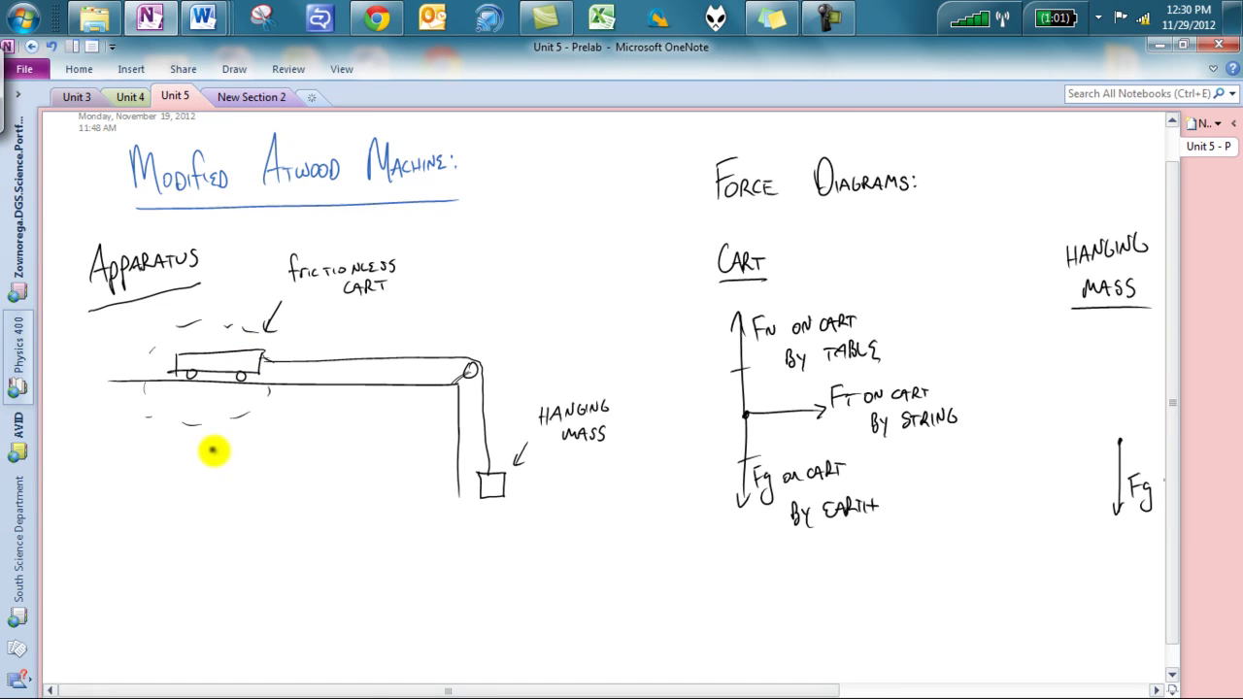
drag(228, 445, 313, 439)
click(276, 446)
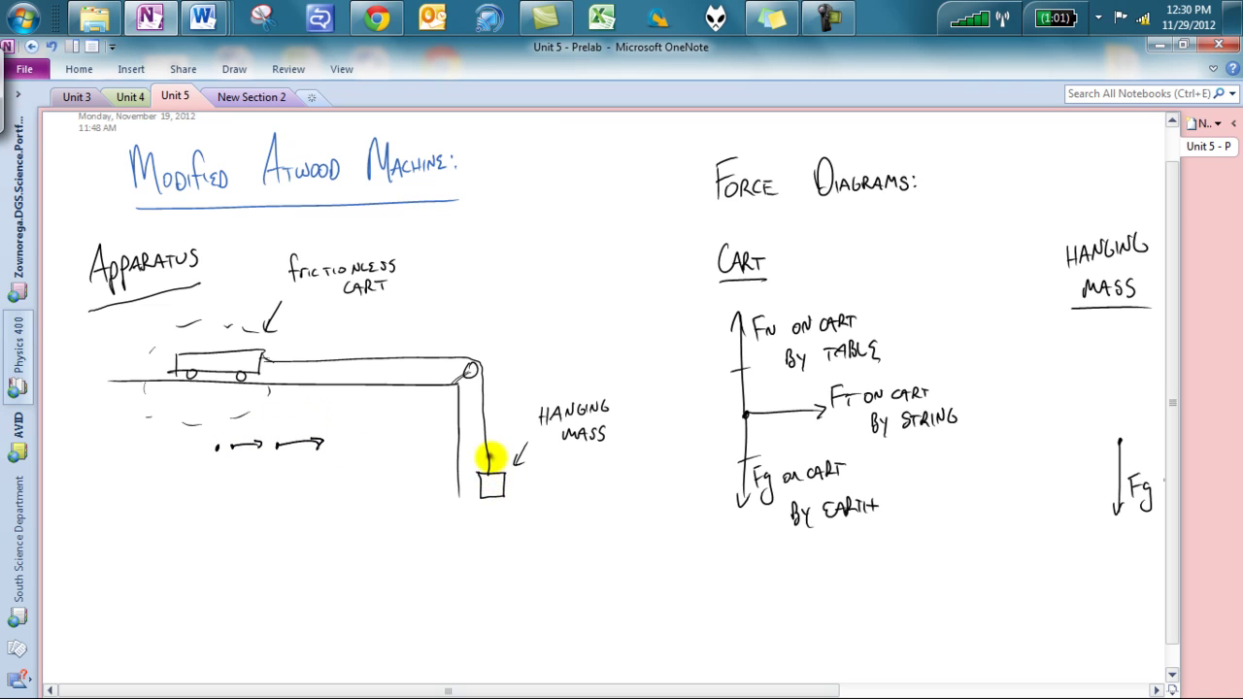
- Draw a dot-and-arrow motion diagram pointing down beside the hanging mass
click(531, 483)
drag(531, 508, 532, 536)
mouse_move(528, 525)
mouse_down()
mouse_move(535, 620)
mouse_move(541, 604)
mouse_up()
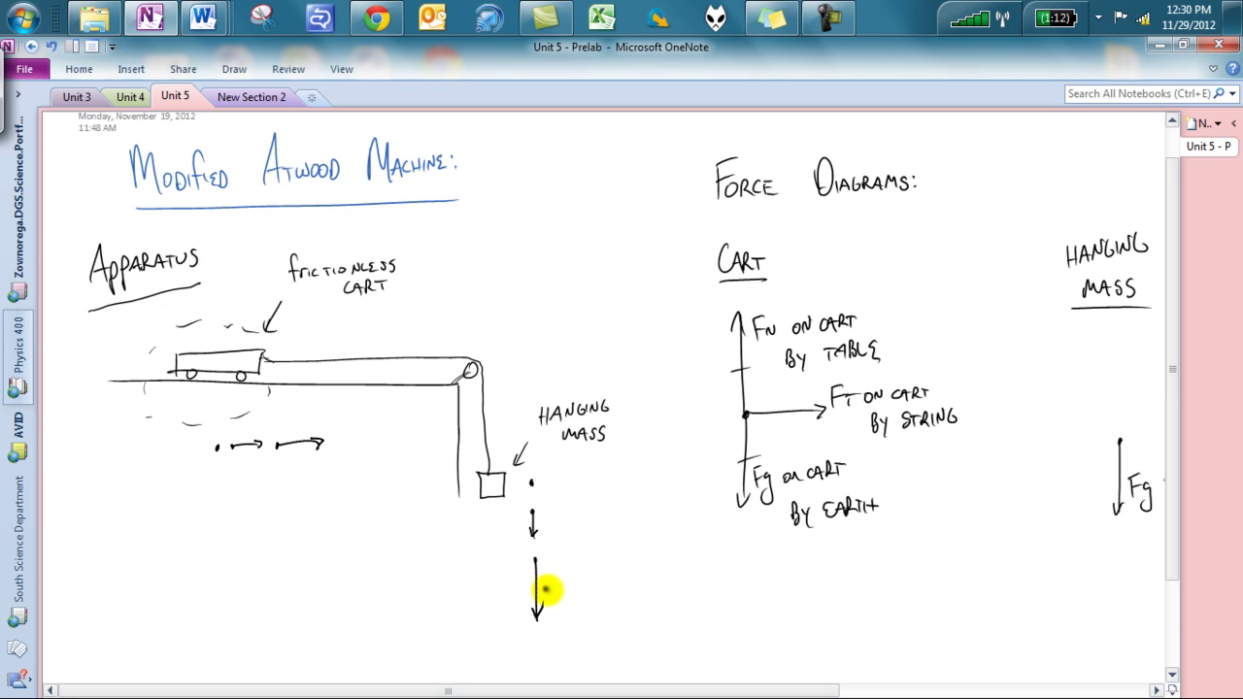
drag(542, 476, 559, 564)
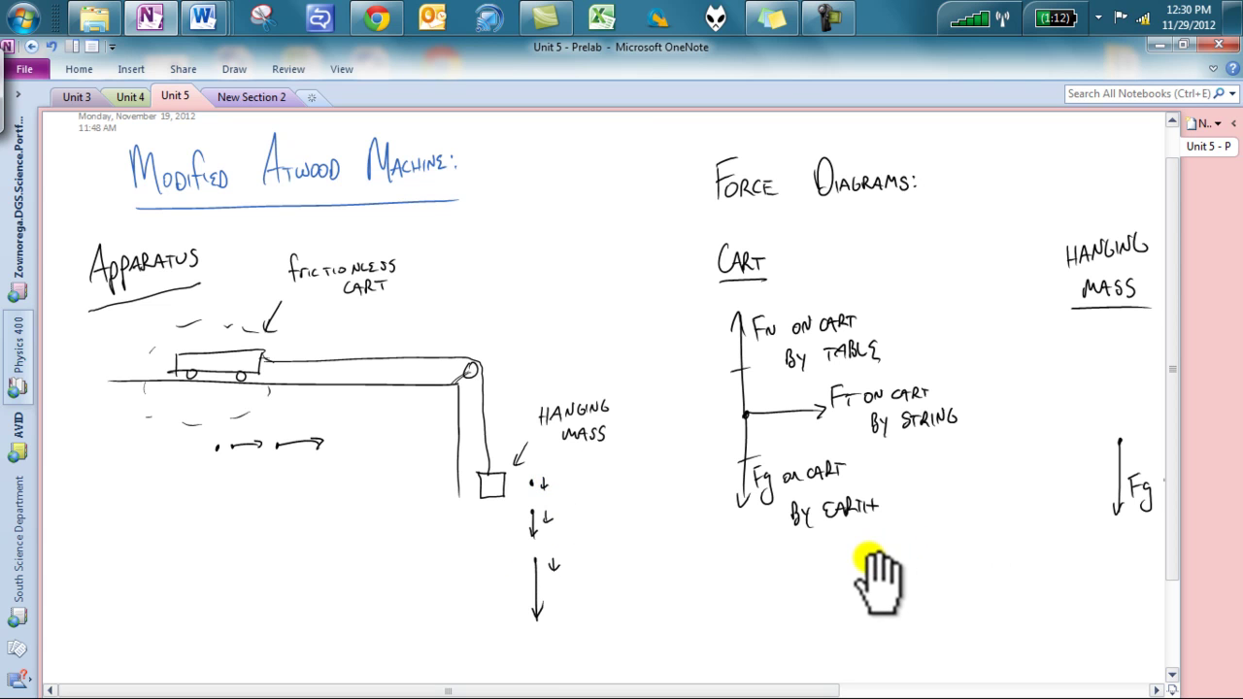
drag(1000, 554, 473, 575)
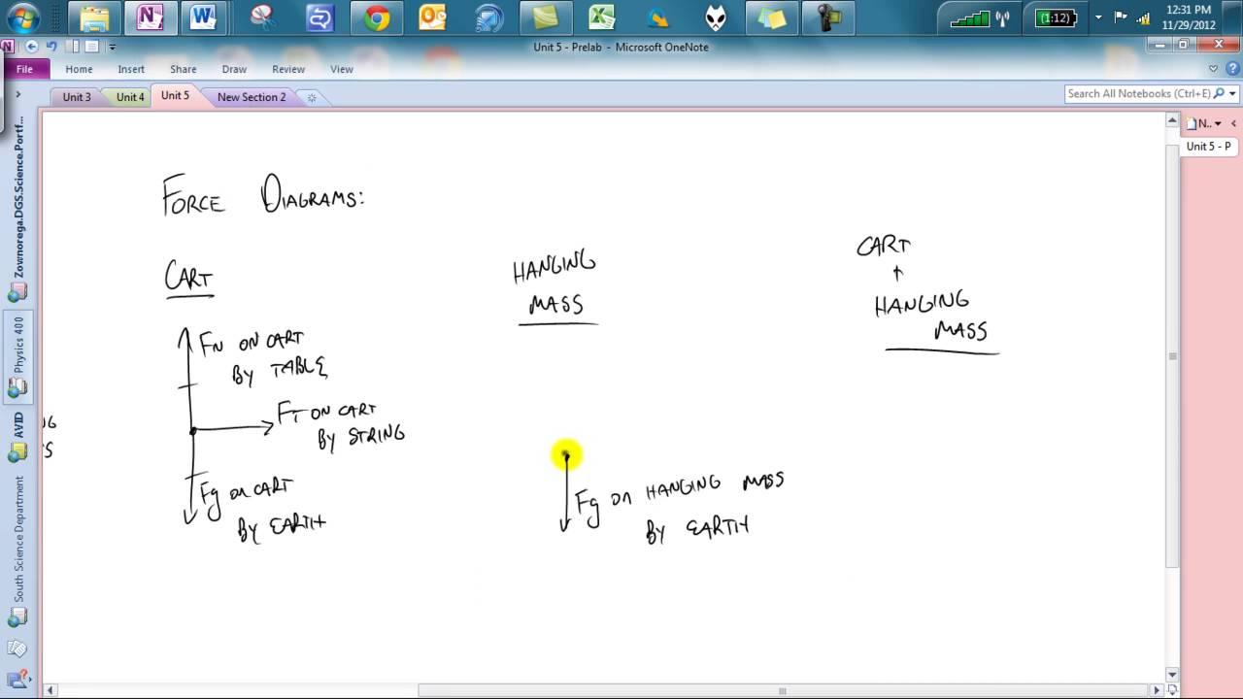
- Add the hanging mass's upward 'FT on H.M. by rope' arrow and redraw the cart's tension arrow shorter
mouse_move(566, 457)
mouse_down()
mouse_move(557, 422)
mouse_move(592, 408)
mouse_up()
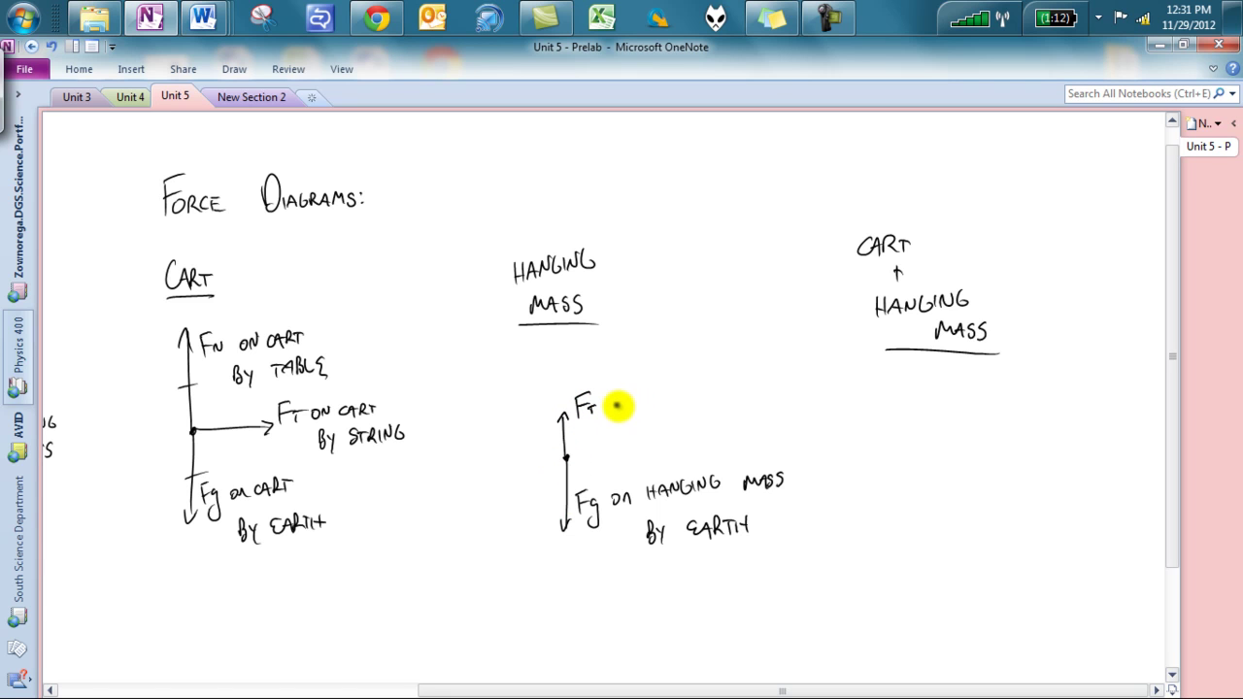
mouse_move(617, 403)
mouse_down()
mouse_move(650, 403)
mouse_move(677, 382)
mouse_move(688, 391)
mouse_move(635, 417)
mouse_move(699, 420)
mouse_up()
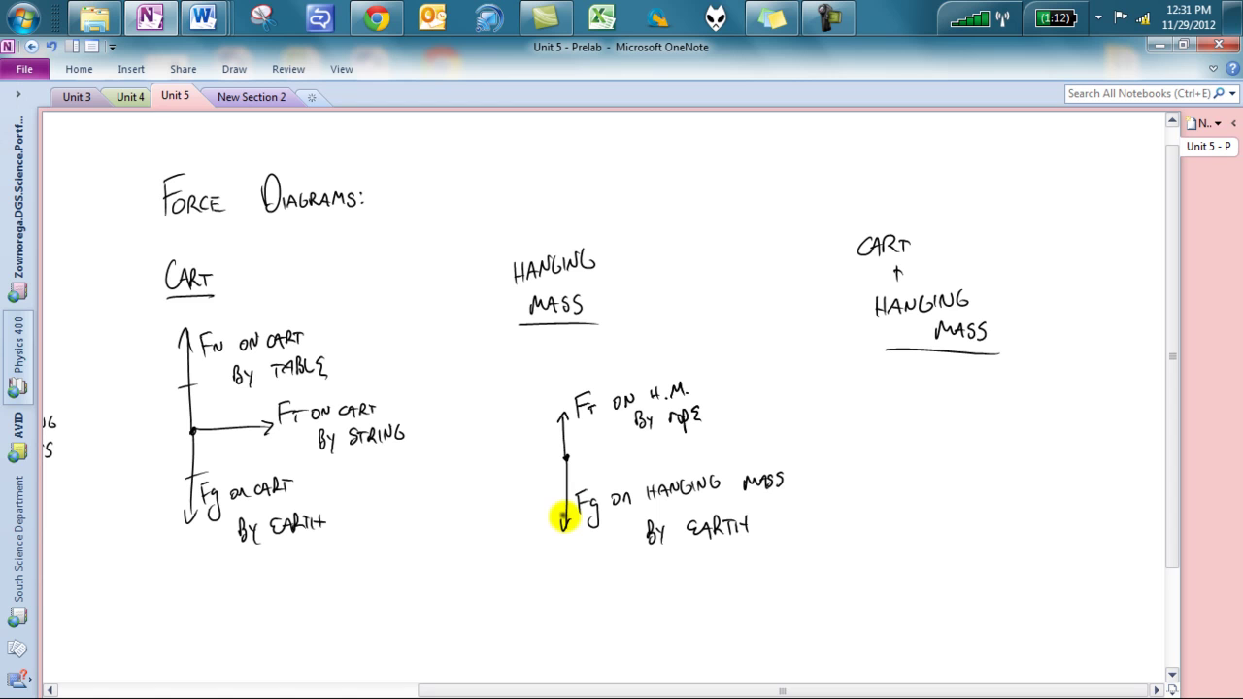
click(264, 428)
drag(194, 430, 243, 434)
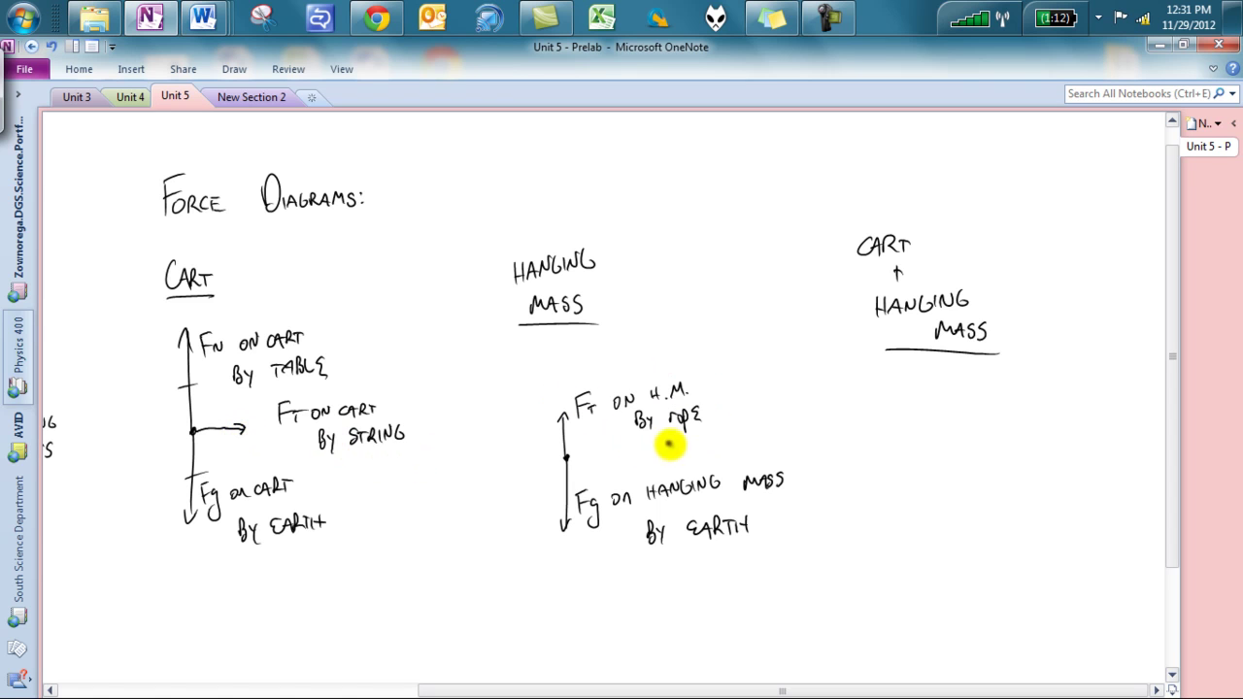
- Tick-mark both tension arrows as equal and add extra motion strokes above the cart
drag(559, 424, 569, 429)
drag(224, 422, 234, 436)
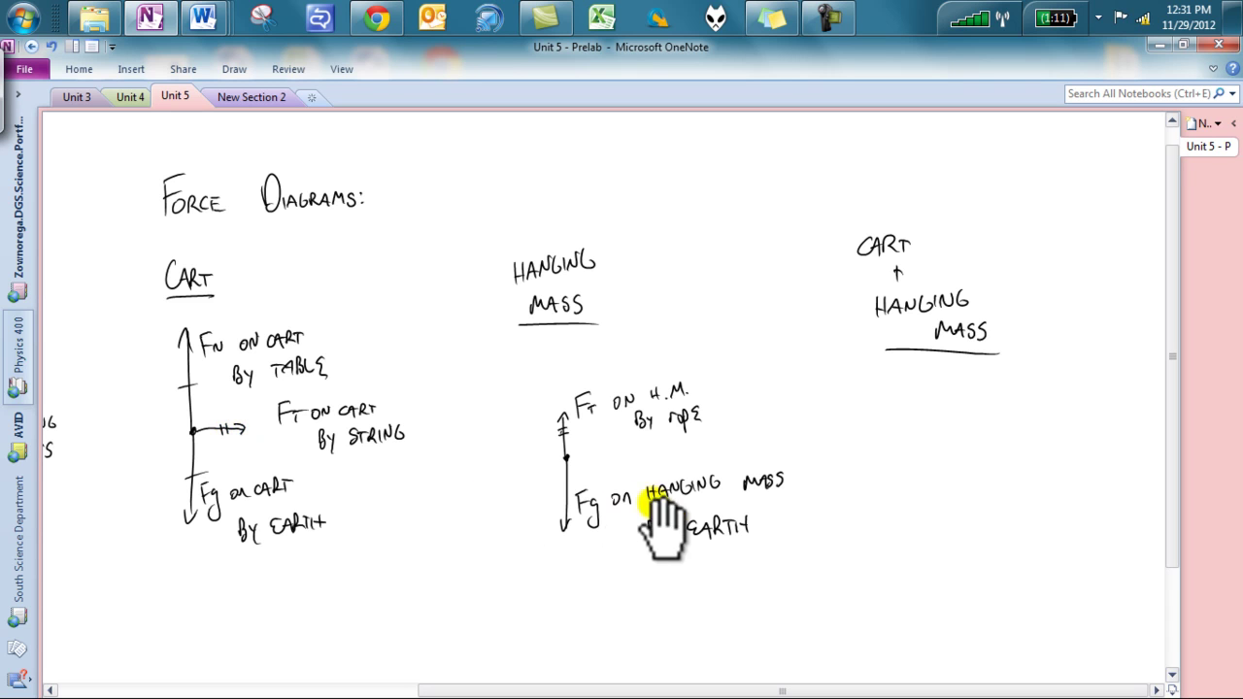
scroll(777, 527, left, 6)
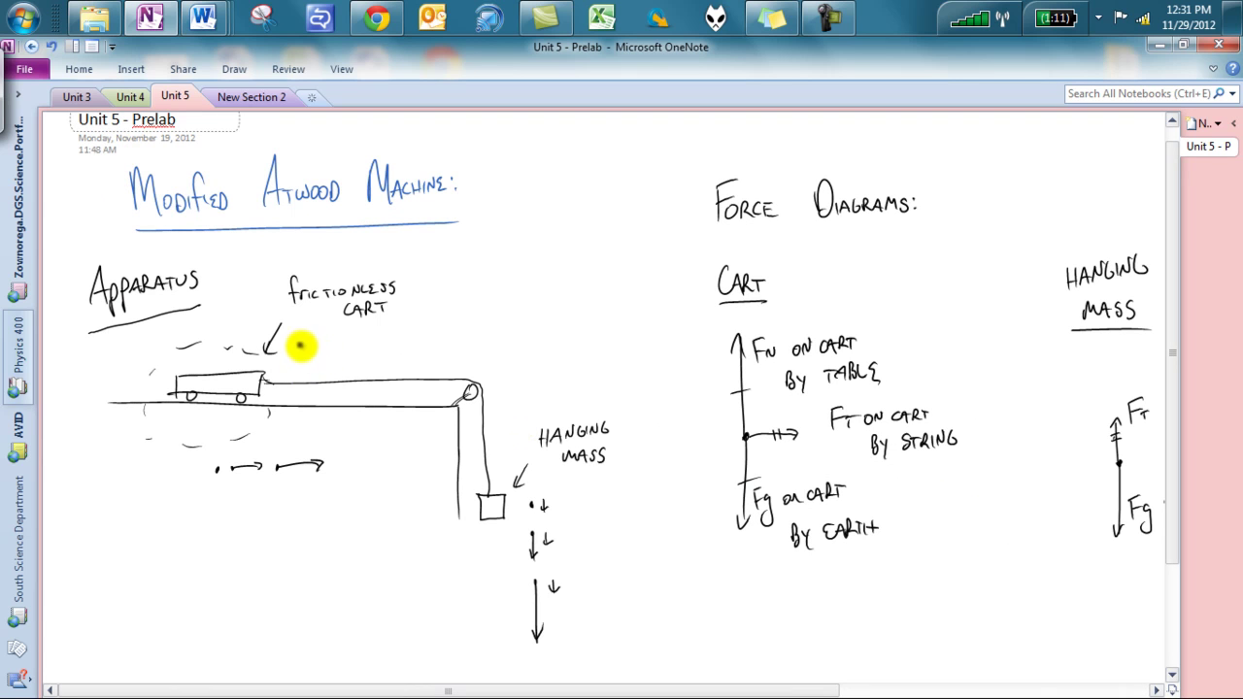
mouse_move(300, 346)
mouse_down()
mouse_move(179, 359)
mouse_move(161, 398)
mouse_move(204, 415)
mouse_move(457, 401)
mouse_move(477, 534)
mouse_move(498, 511)
mouse_move(492, 428)
mouse_move(450, 369)
mouse_move(276, 355)
mouse_up()
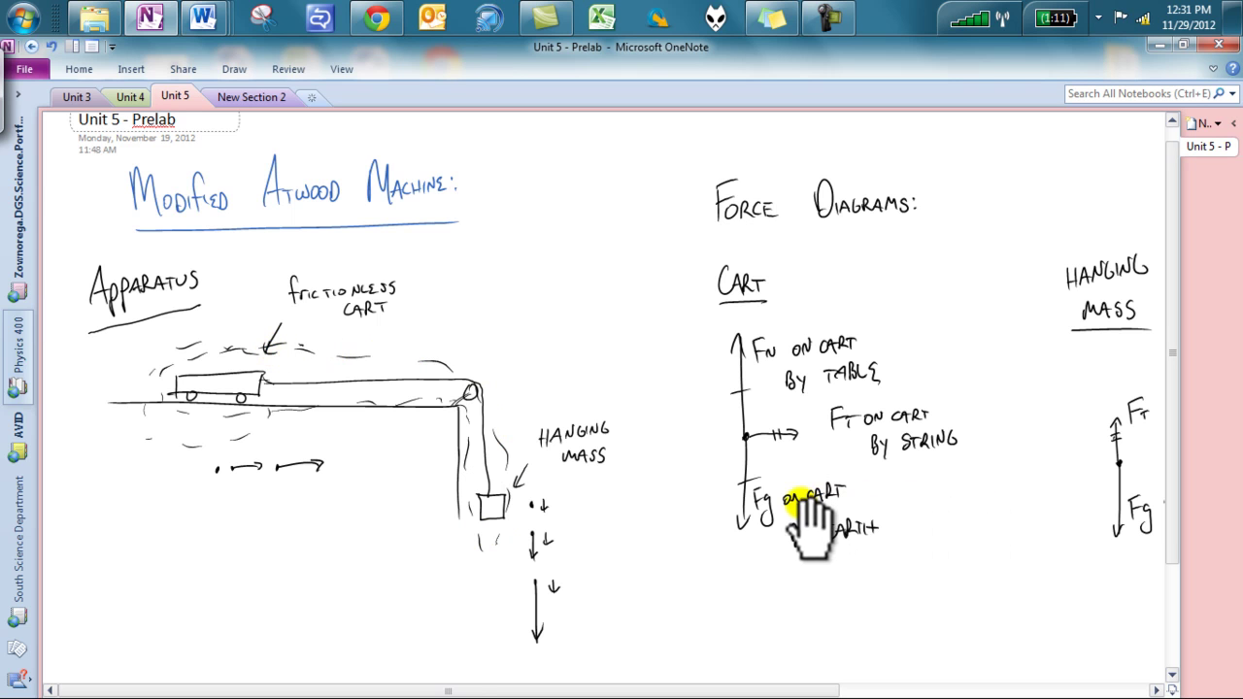
- Write '+ String' after the 'Cart + Hanging Mass' heading and place a starting dot below it
scroll(819, 514, right, 10)
drag(493, 504, 480, 441)
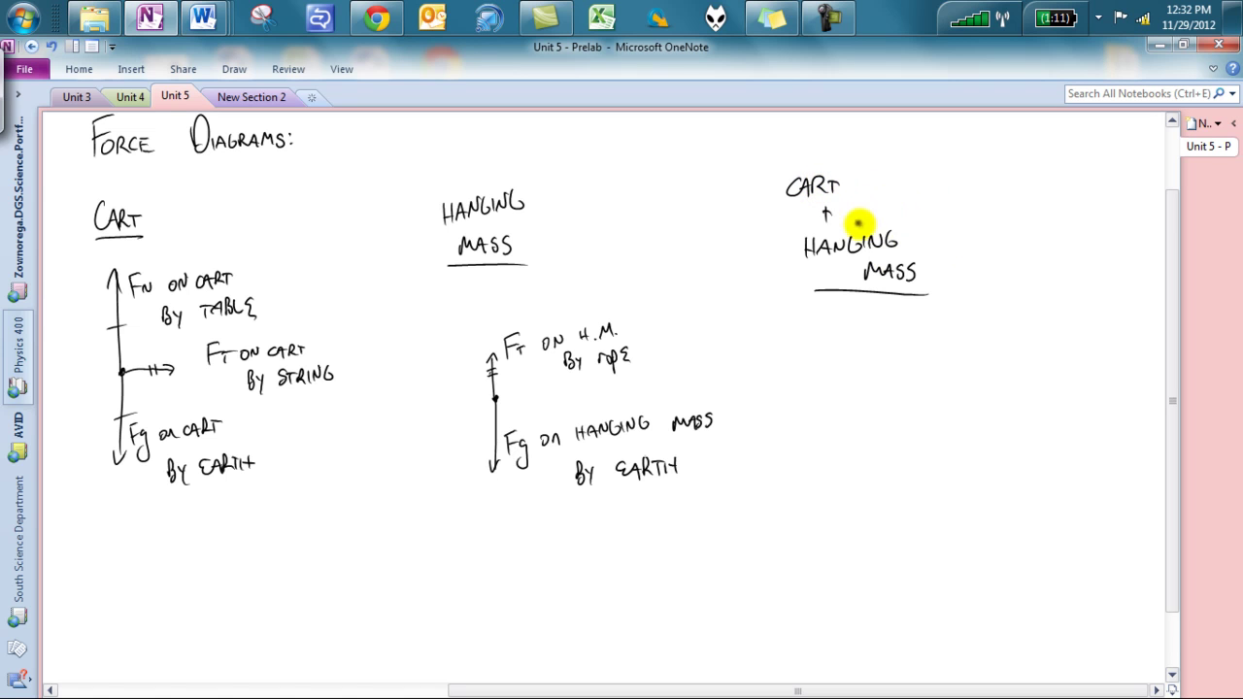
drag(886, 208, 901, 207)
mouse_move(893, 201)
mouse_down()
mouse_move(893, 212)
mouse_move(929, 188)
mouse_move(977, 204)
mouse_up()
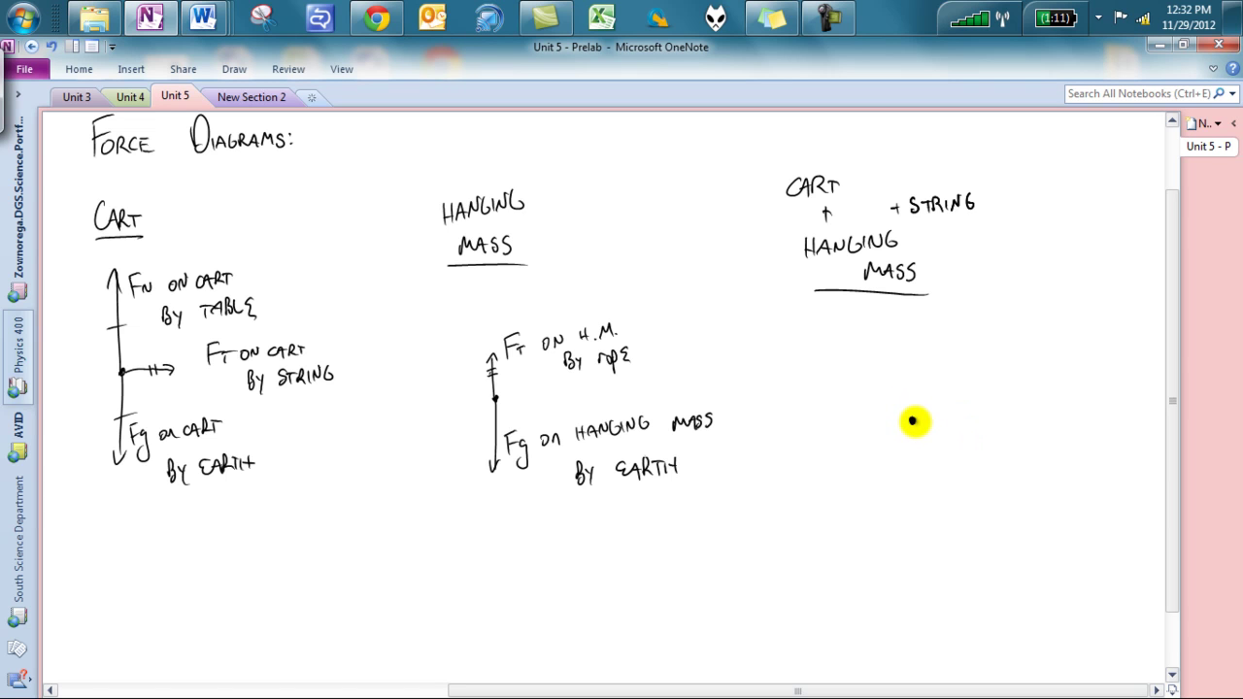
- Back on the Unit 5 prelab page, draw a circled double-headed arrow beside the hanging mass
key(ctrl+Tab)
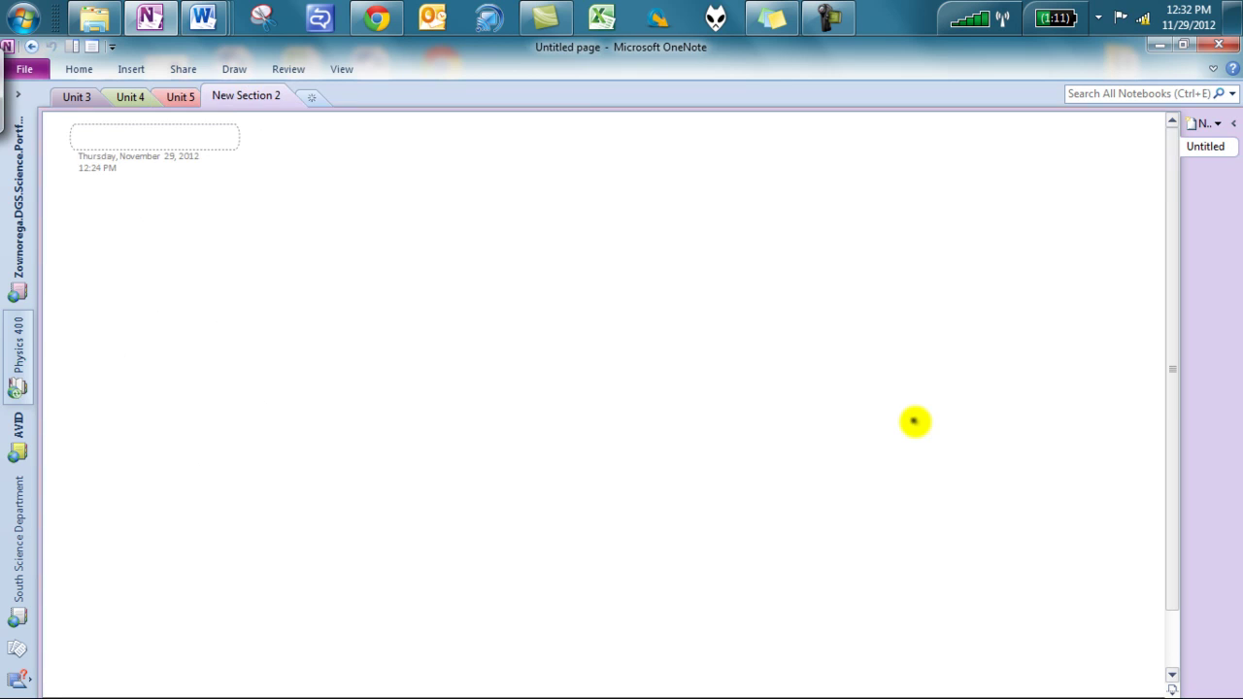
click(183, 96)
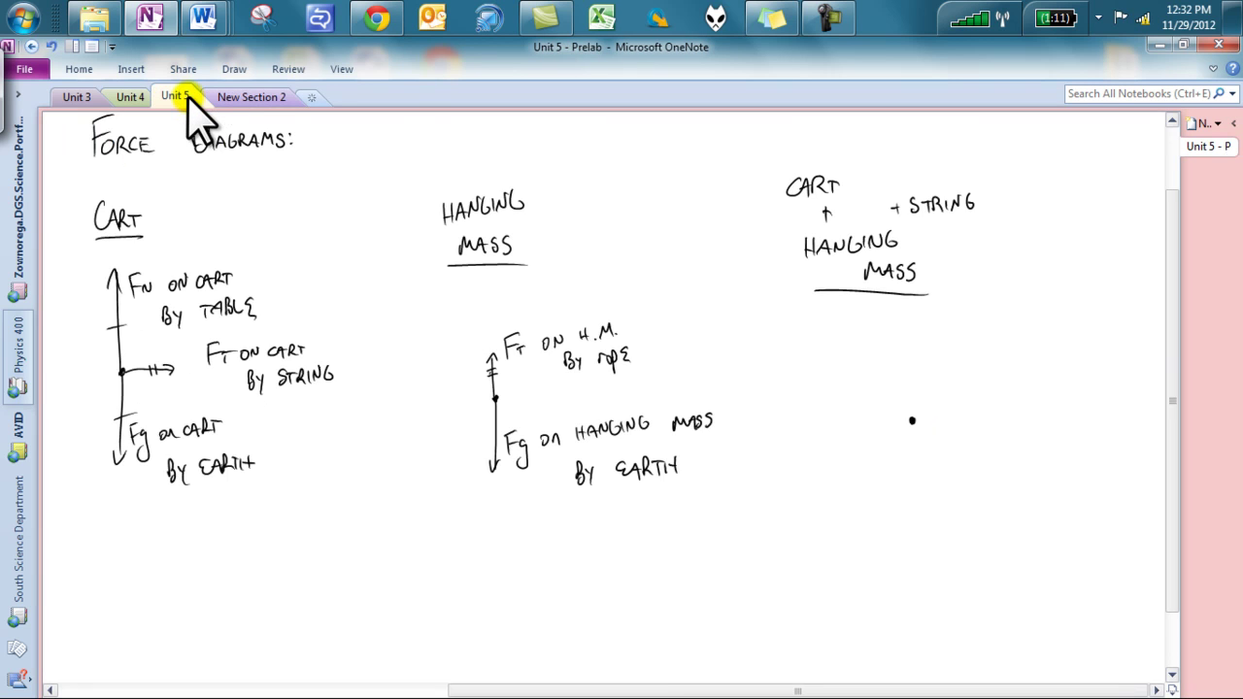
drag(712, 498, 1021, 508)
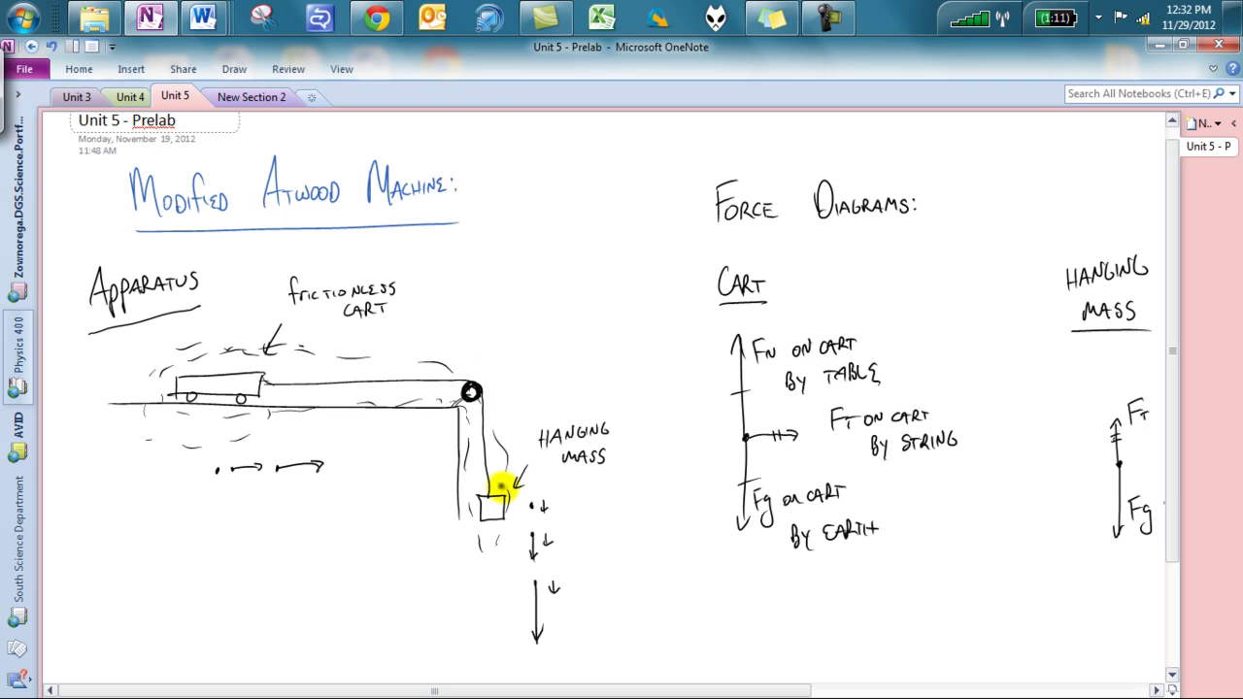
mouse_move(615, 515)
mouse_down()
mouse_move(616, 477)
mouse_move(619, 544)
mouse_move(626, 537)
mouse_up()
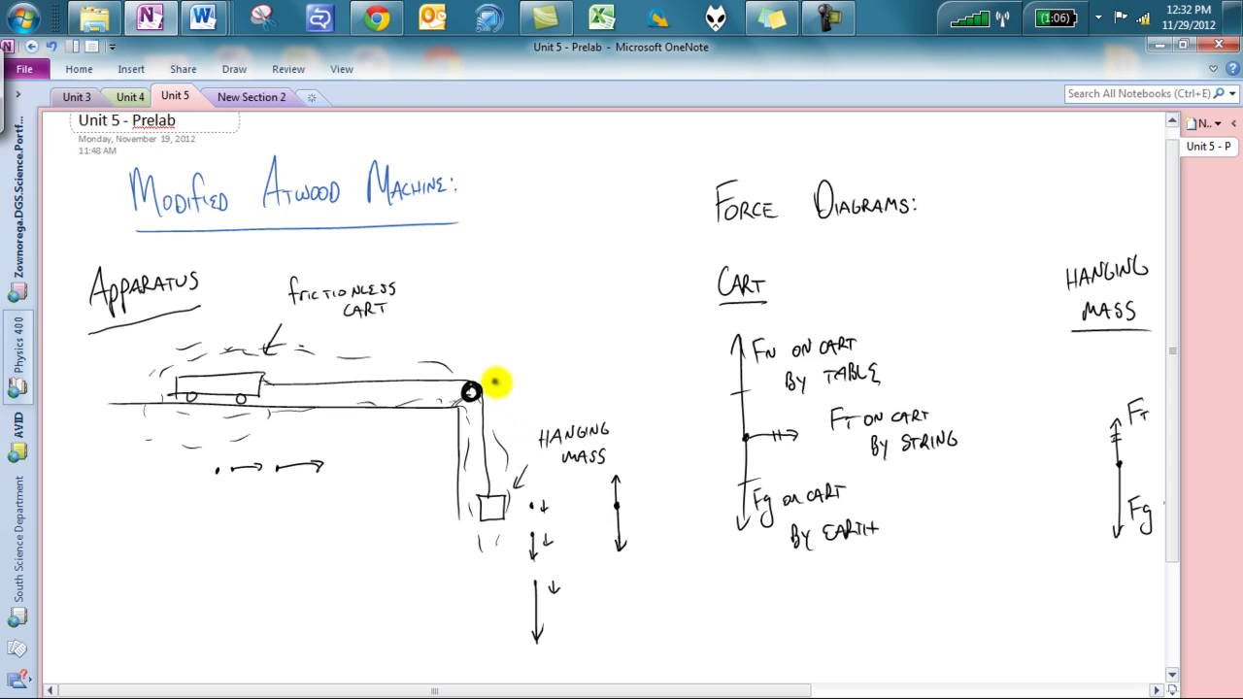
mouse_move(609, 452)
mouse_down()
mouse_move(583, 508)
mouse_move(614, 454)
mouse_move(502, 344)
mouse_move(478, 342)
mouse_up()
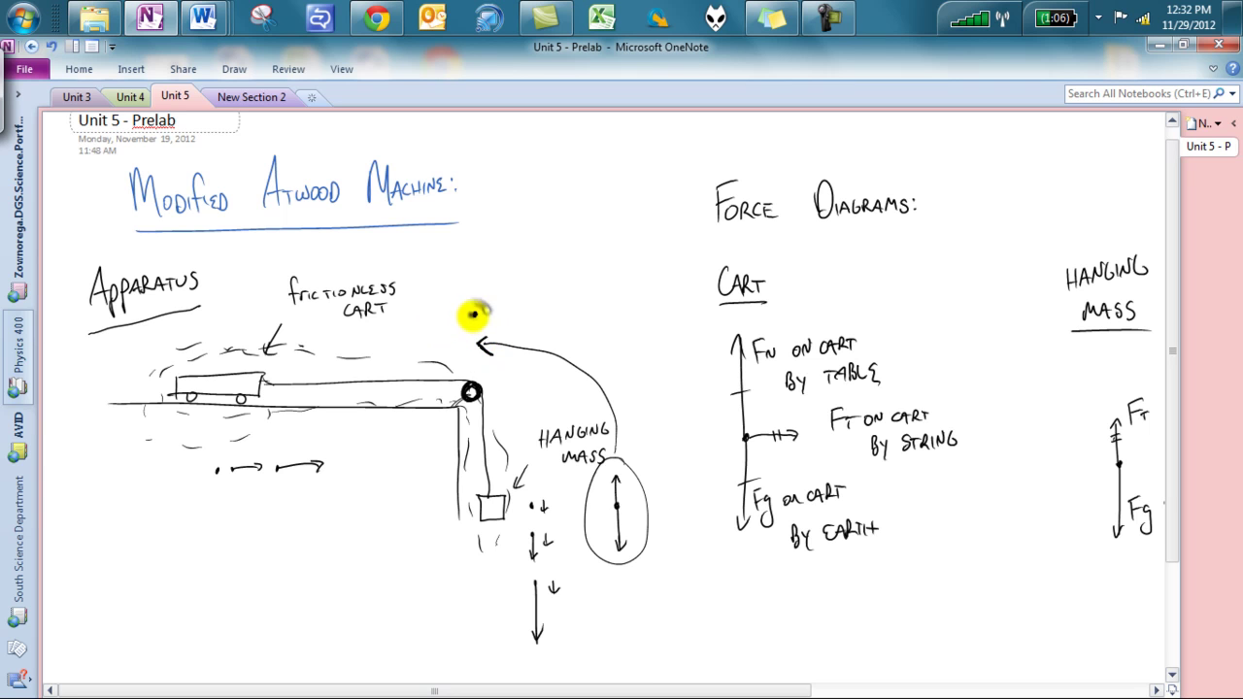
- Above the pulley, draw opposing Fg and Fτ arrows, label them, and loop them together
mouse_move(473, 313)
mouse_down()
mouse_move(540, 309)
mouse_move(505, 290)
mouse_move(513, 281)
mouse_move(514, 298)
mouse_move(452, 320)
mouse_up()
mouse_move(424, 275)
mouse_down()
mouse_move(426, 297)
mouse_move(434, 277)
mouse_up()
drag(433, 284, 438, 292)
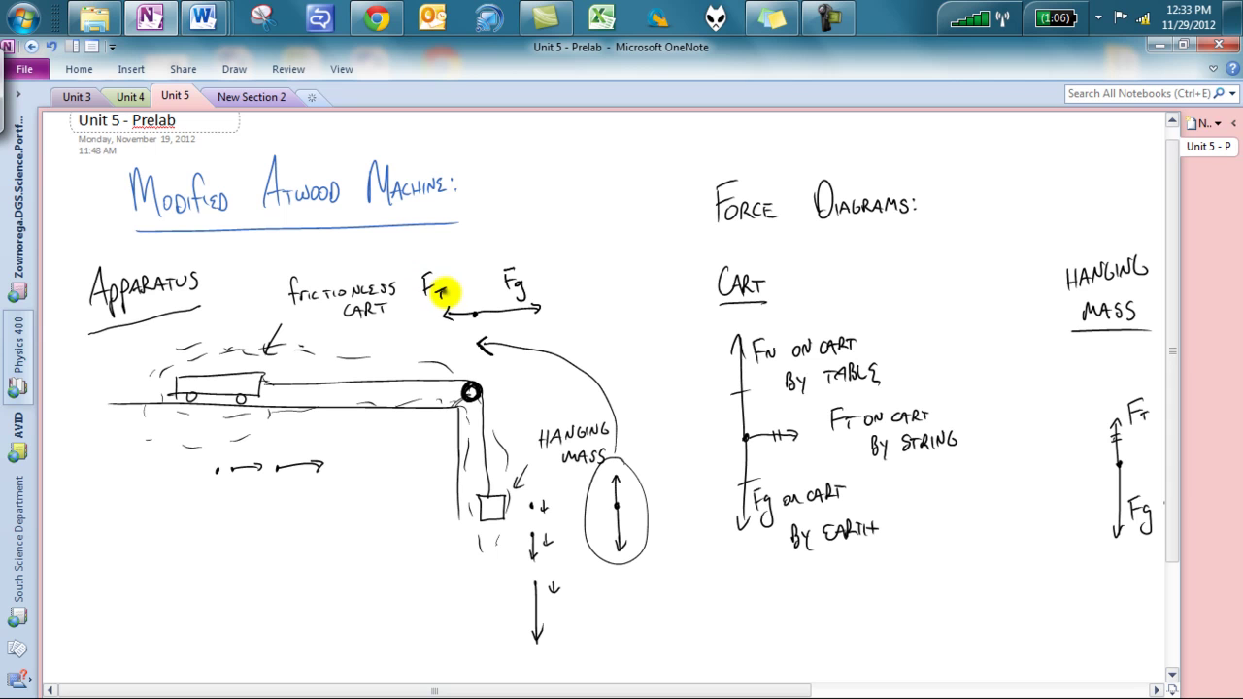
mouse_move(498, 247)
mouse_down()
mouse_move(408, 265)
mouse_move(404, 312)
mouse_move(460, 339)
mouse_move(545, 330)
mouse_move(535, 260)
mouse_move(476, 255)
mouse_up()
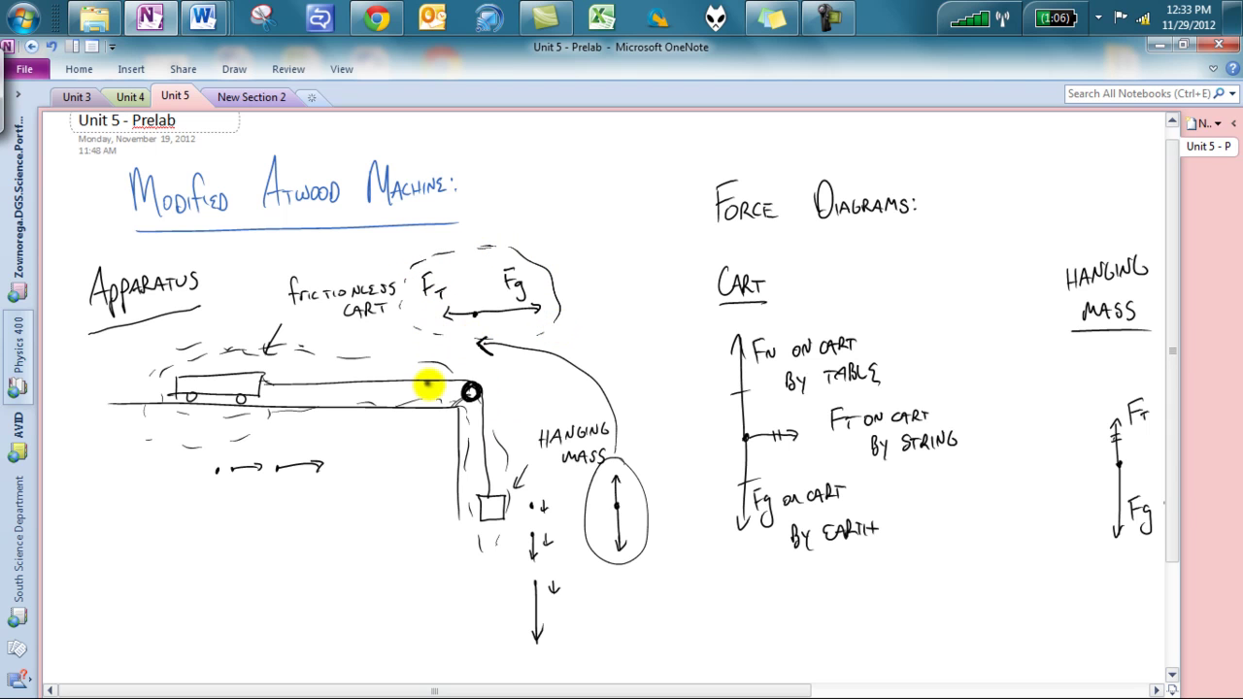
drag(955, 536, 358, 461)
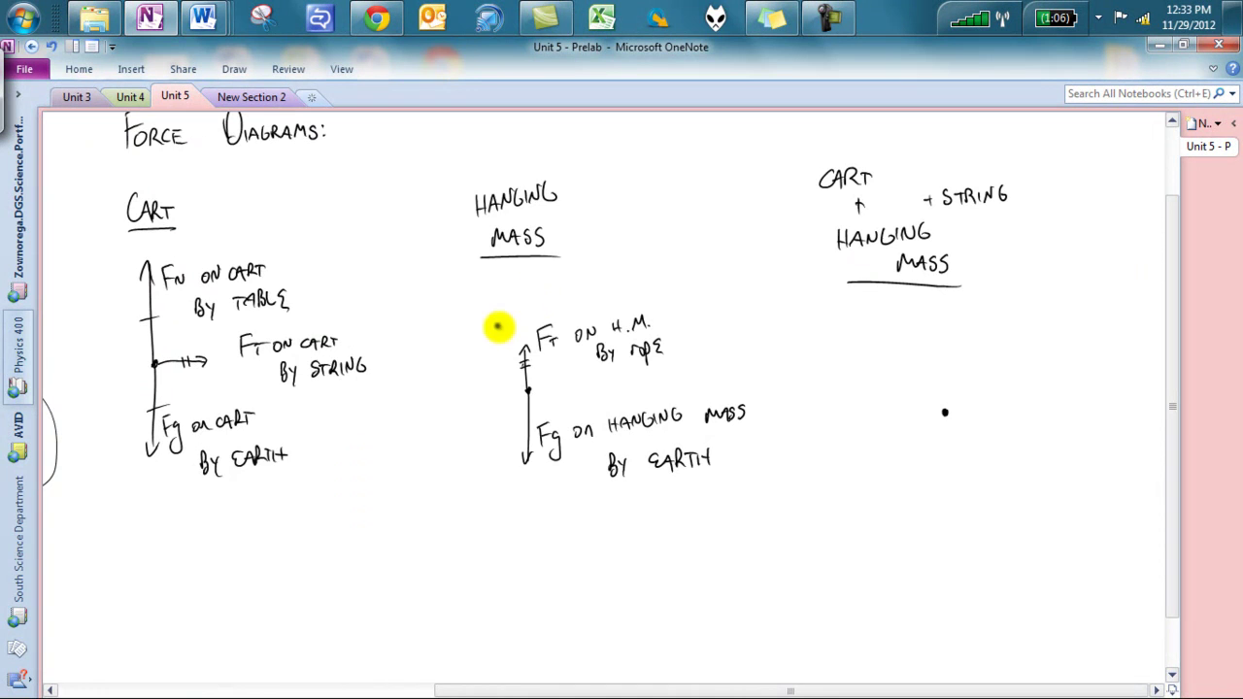
- Loop the hanging-mass diagram and draw the combined system's downward 'Fg on cart by Earth' arrow
mouse_move(475, 428)
mouse_down()
mouse_move(616, 477)
mouse_move(480, 388)
mouse_move(567, 452)
mouse_up()
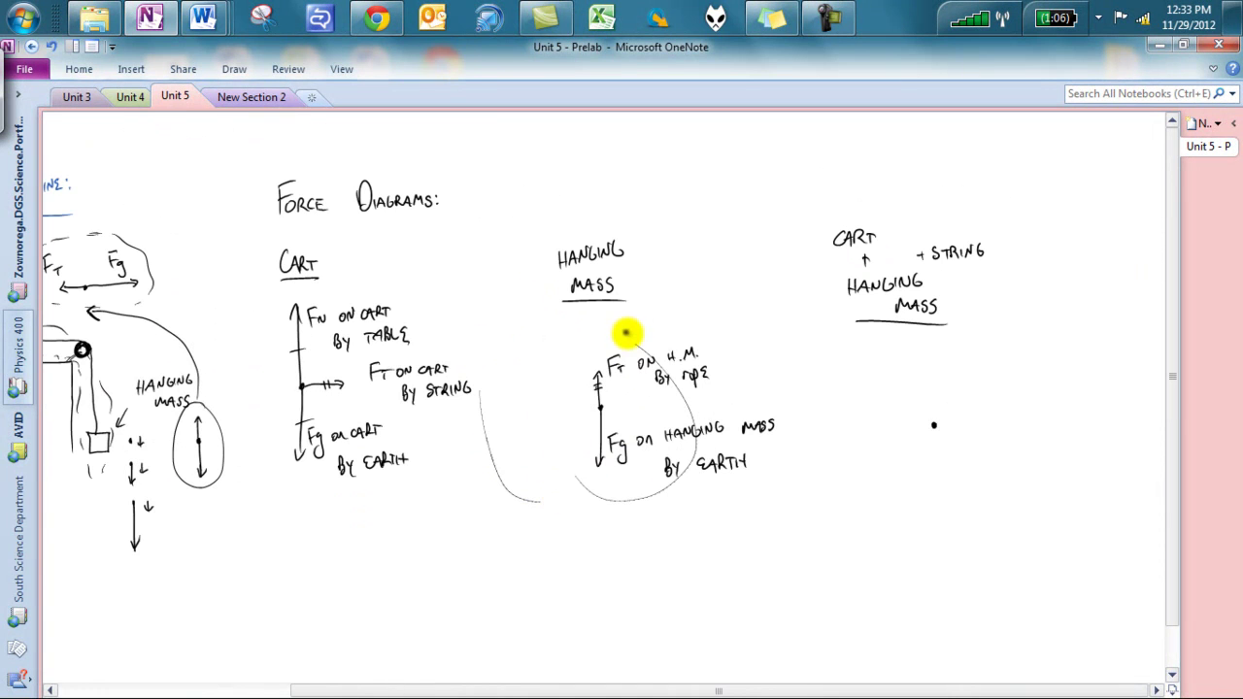
drag(594, 339, 575, 481)
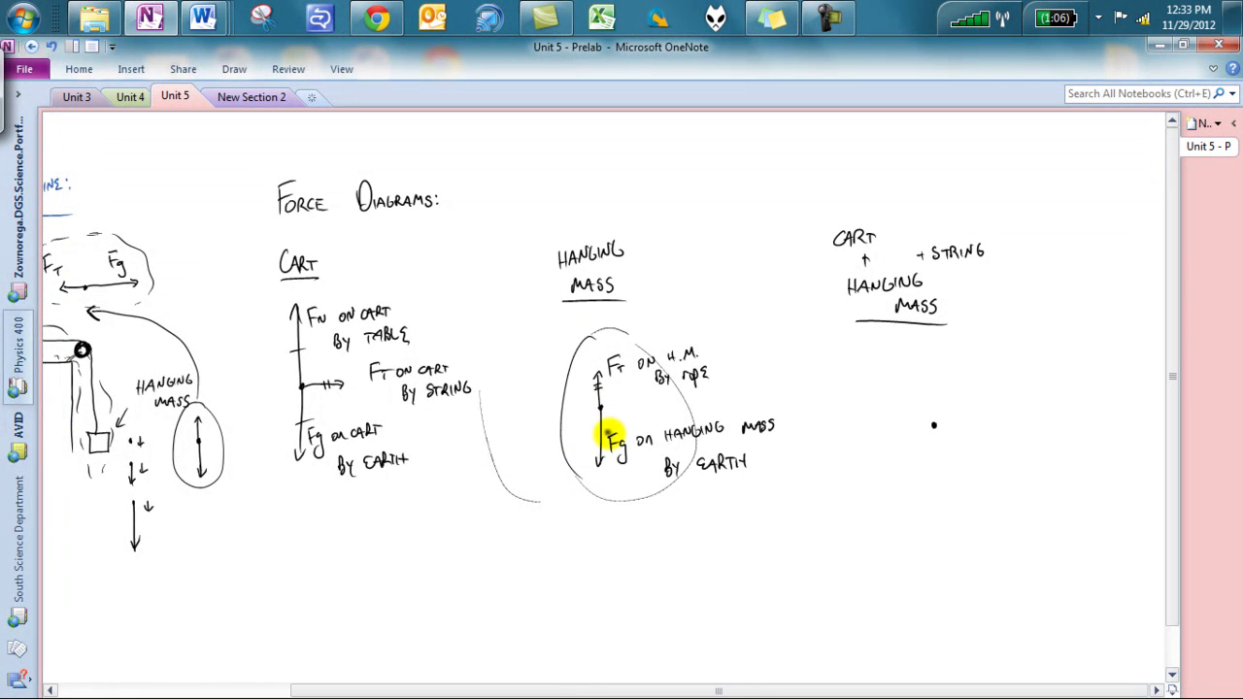
mouse_move(933, 426)
mouse_down()
mouse_move(934, 499)
mouse_move(951, 471)
mouse_move(960, 497)
mouse_move(976, 472)
mouse_move(1033, 467)
mouse_up()
mouse_move(954, 512)
mouse_down()
mouse_move(958, 524)
mouse_move(998, 526)
mouse_move(1028, 512)
mouse_move(1033, 526)
mouse_up()
- Add the upward 'FN on cart by table' arrow, a circled rightward 'Fg on H.M.' arrow, and balance ticks
drag(932, 425, 927, 340)
mouse_move(928, 339)
mouse_down()
mouse_move(916, 353)
mouse_move(935, 341)
mouse_move(943, 352)
mouse_move(1037, 344)
mouse_move(981, 377)
mouse_move(1063, 375)
mouse_up()
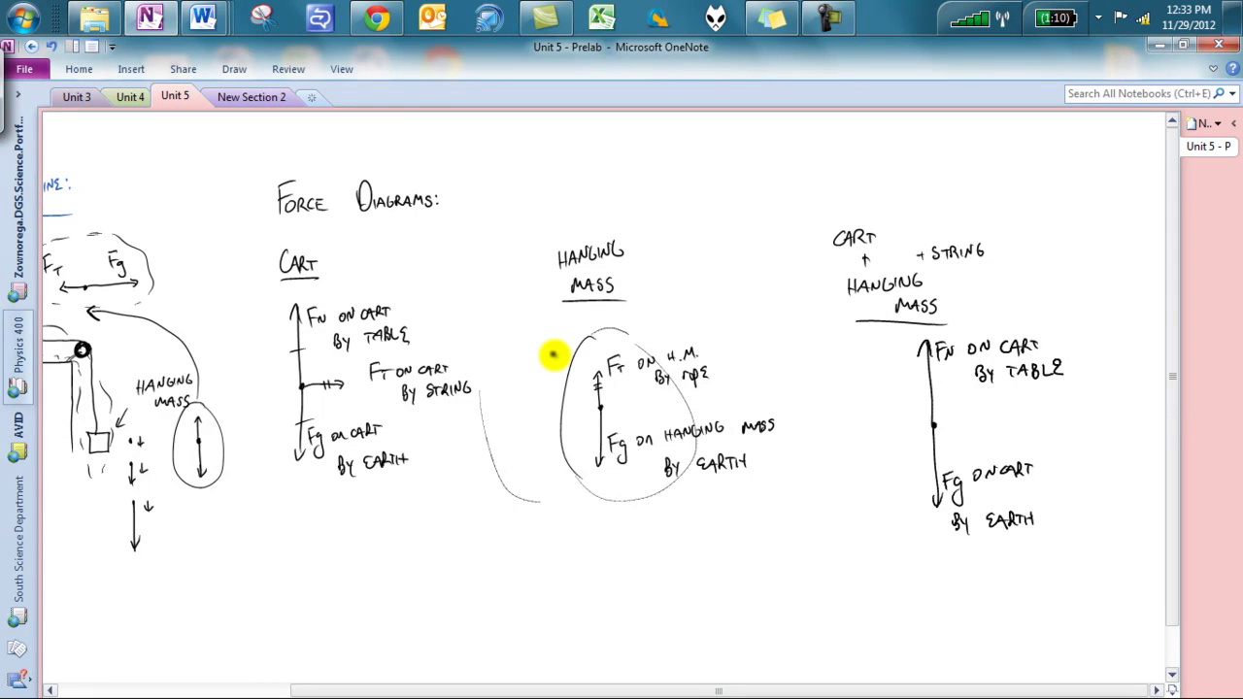
mouse_move(932, 424)
mouse_down()
mouse_move(991, 422)
mouse_move(1005, 405)
mouse_move(1036, 417)
mouse_move(1099, 409)
mouse_move(1048, 434)
mouse_move(1123, 433)
mouse_up()
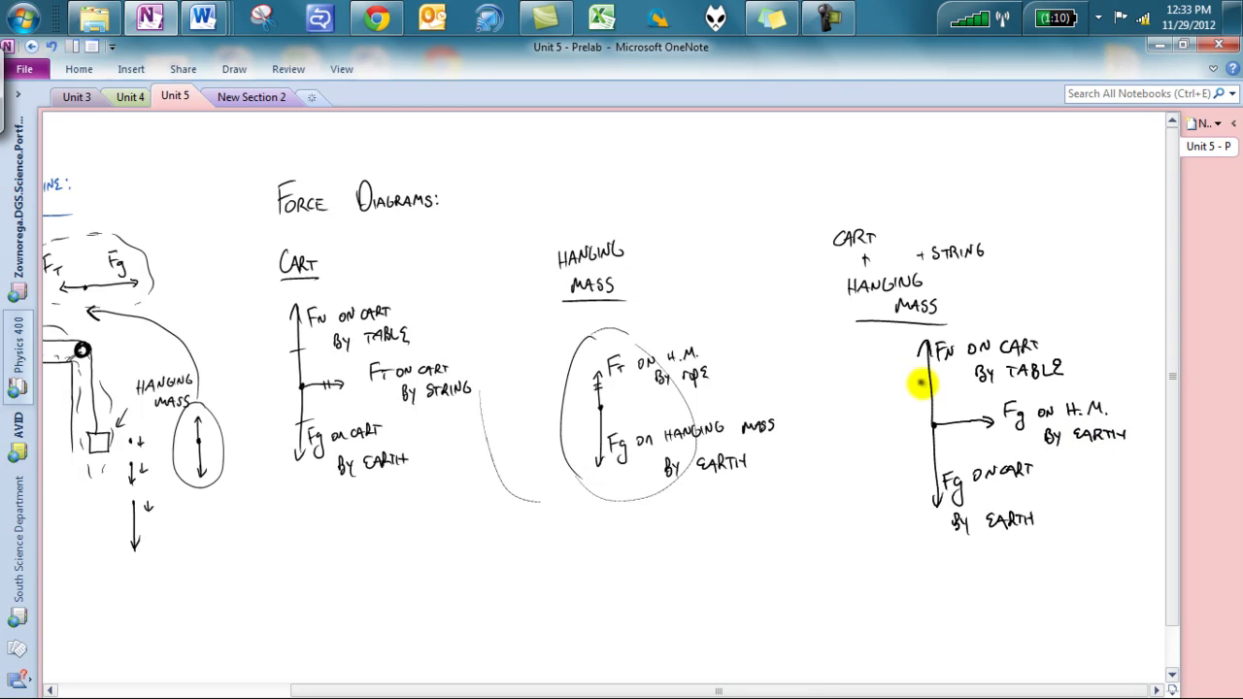
drag(922, 382, 934, 381)
drag(929, 457, 942, 456)
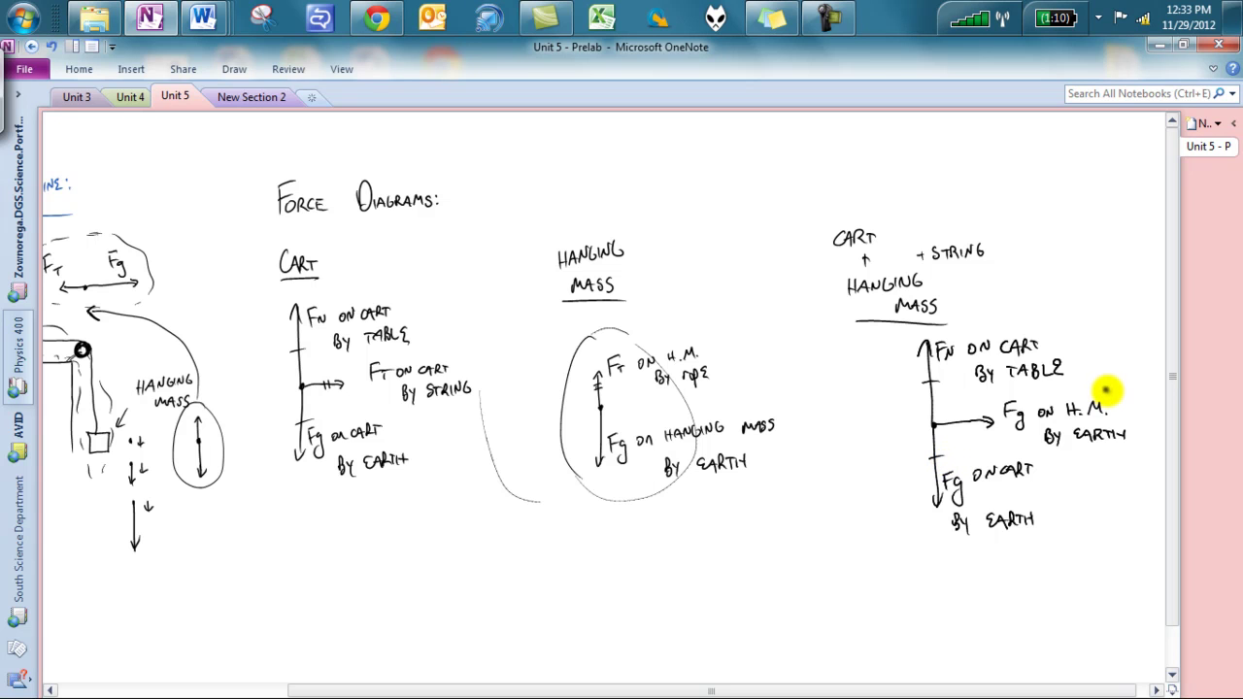
mouse_move(1064, 387)
mouse_down()
mouse_move(918, 417)
mouse_move(1085, 467)
mouse_move(1064, 383)
mouse_move(1040, 385)
mouse_up()
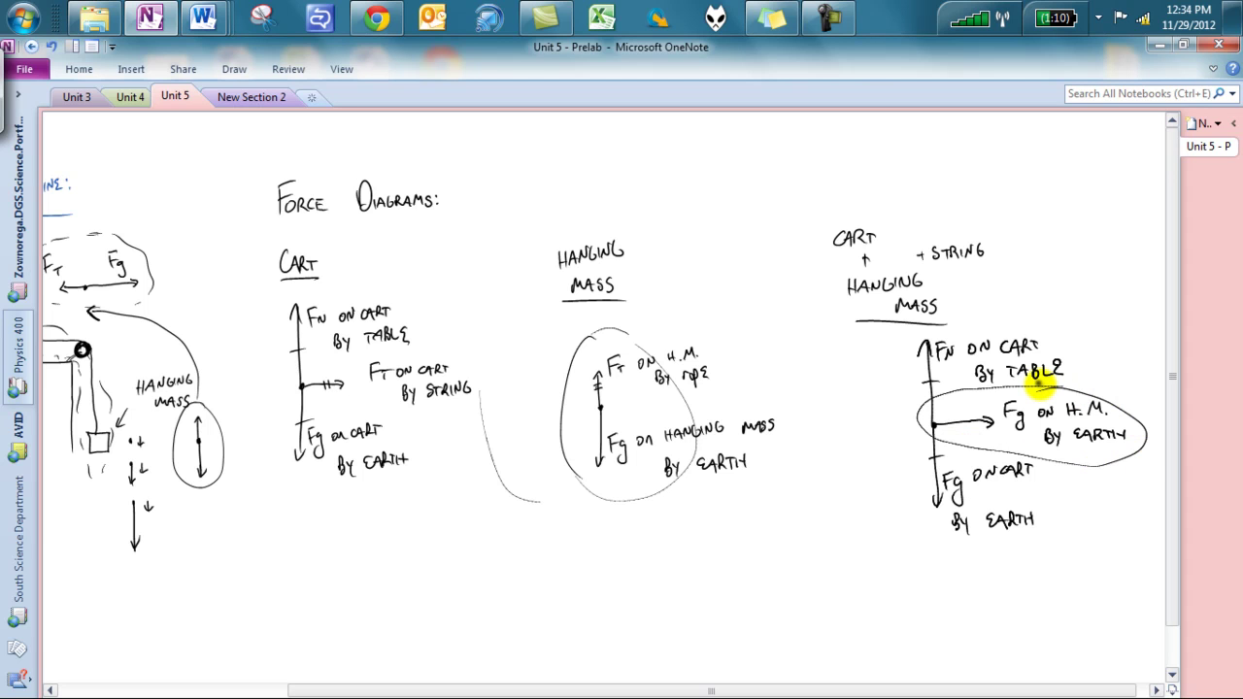
drag(752, 509, 1096, 330)
- Handwrite 'Measurements:' in the blank area beneath the force diagrams
scroll(1098, 301, down, 2)
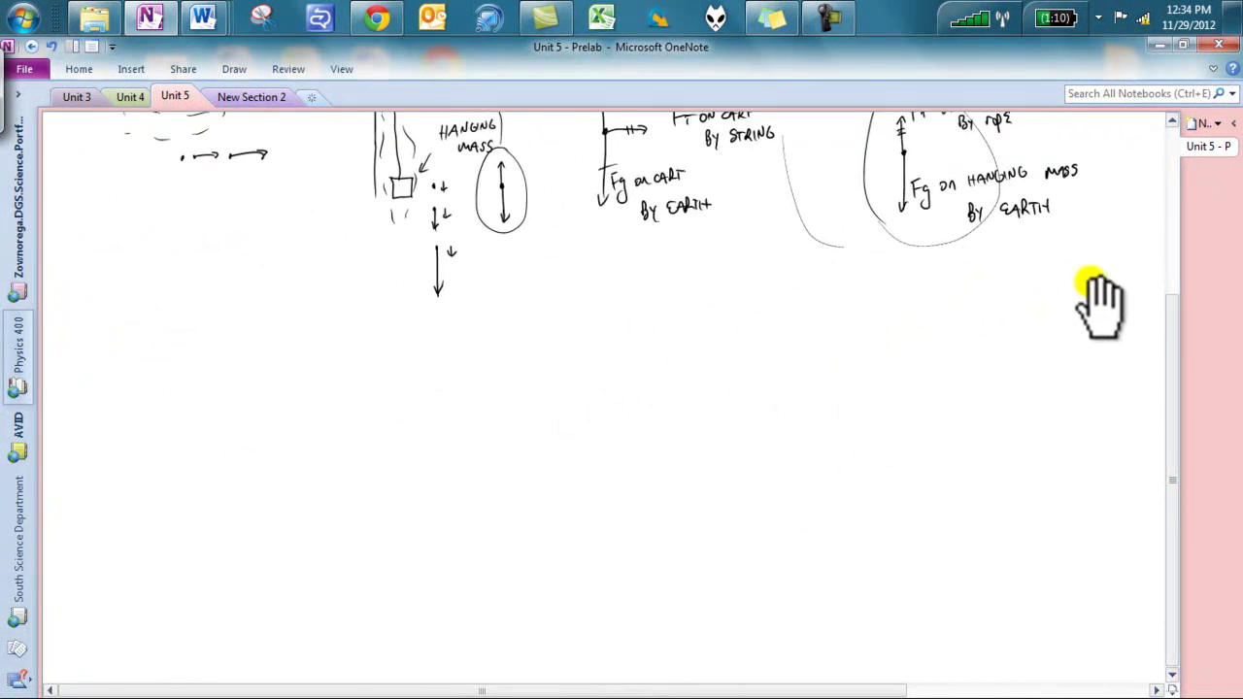
scroll(728, 505, up, 3)
scroll(735, 557, up, 3)
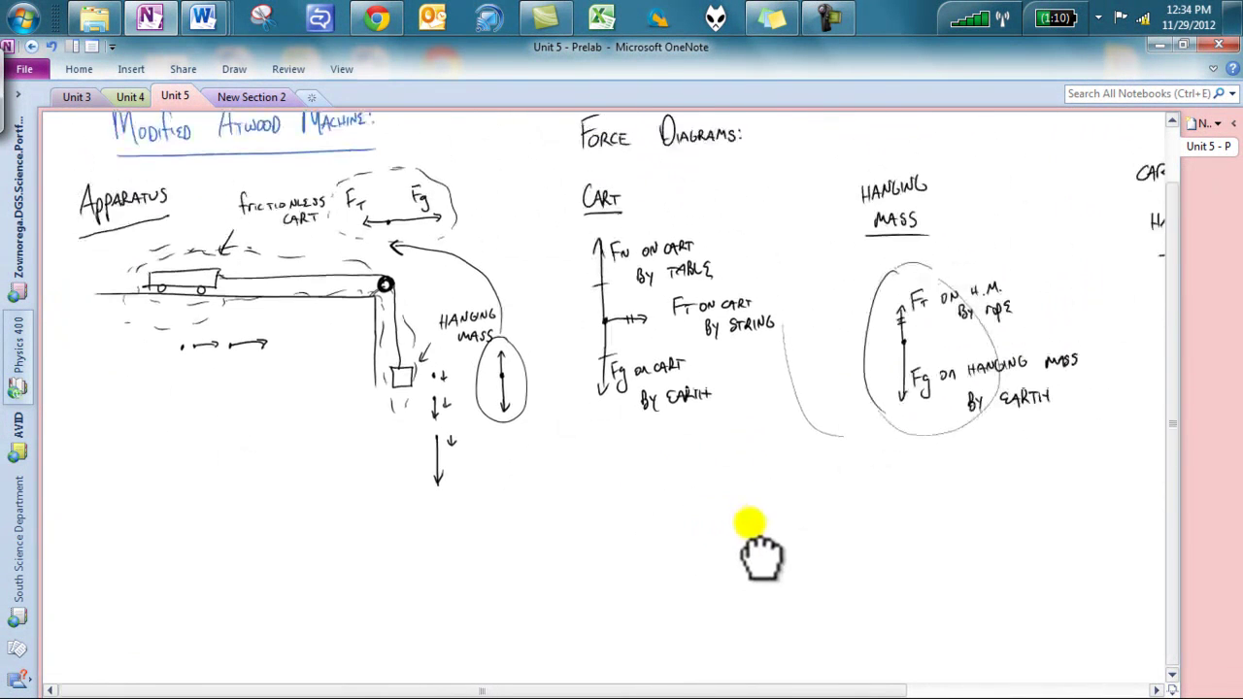
scroll(777, 563, up, 1)
scroll(820, 486, down, 5)
drag(832, 392, 846, 259)
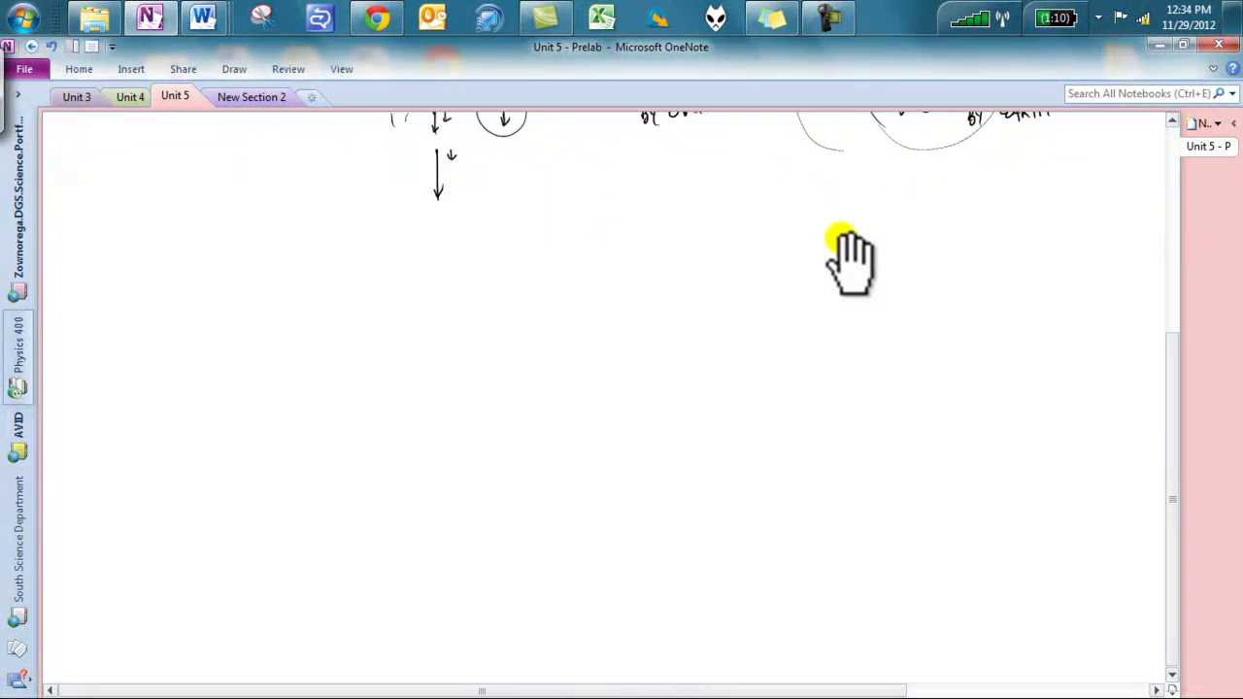
mouse_move(457, 270)
mouse_down()
mouse_move(480, 309)
mouse_move(498, 295)
mouse_move(490, 309)
mouse_move(517, 312)
mouse_move(526, 298)
mouse_move(566, 305)
mouse_move(583, 292)
mouse_move(592, 307)
mouse_move(600, 289)
mouse_move(657, 302)
mouse_move(671, 288)
mouse_move(703, 295)
mouse_up()
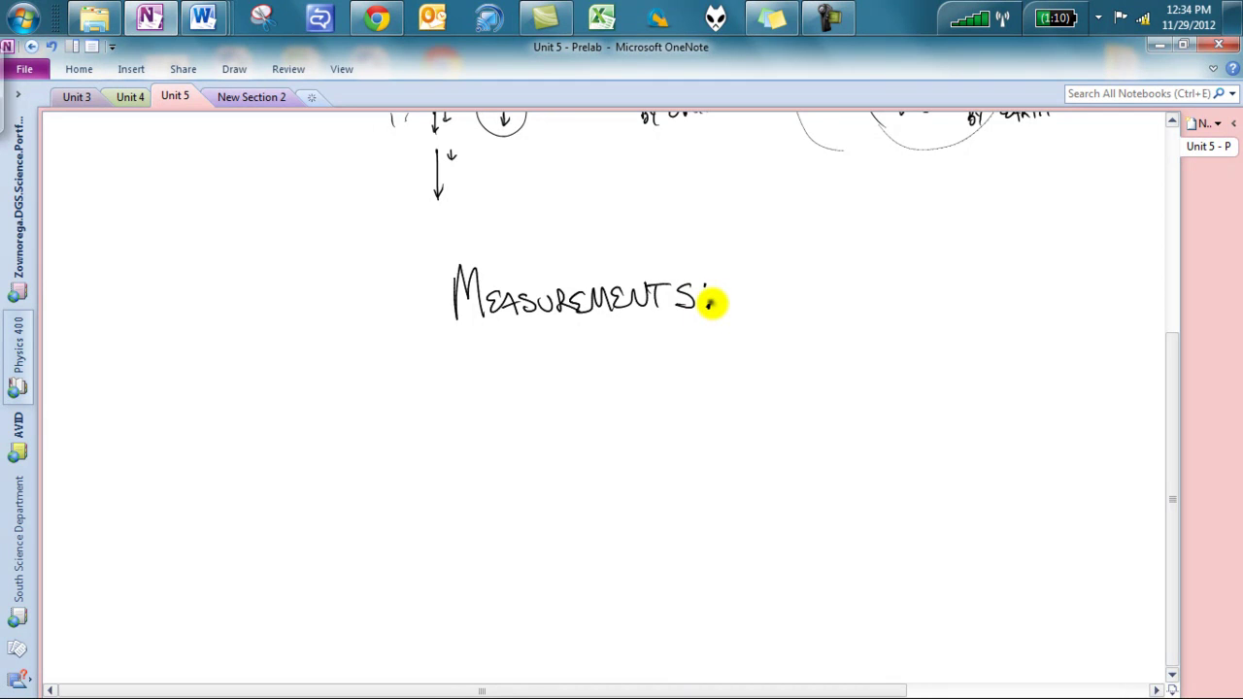
click(710, 303)
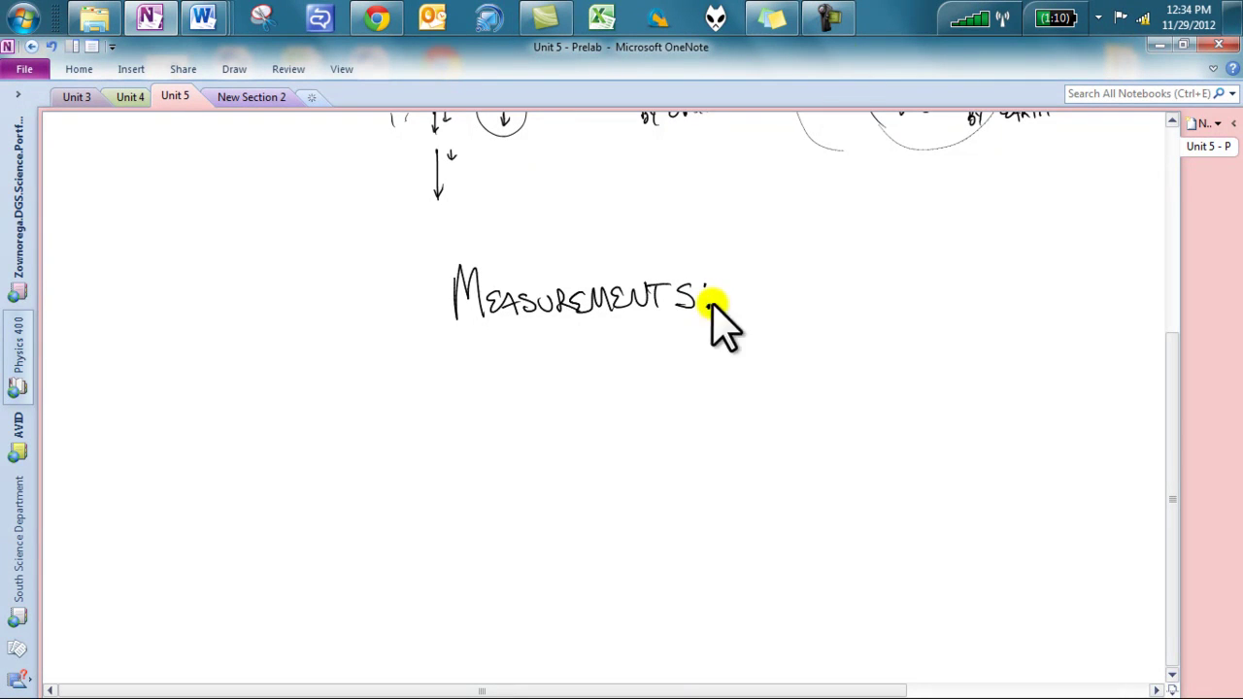
click(829, 16)
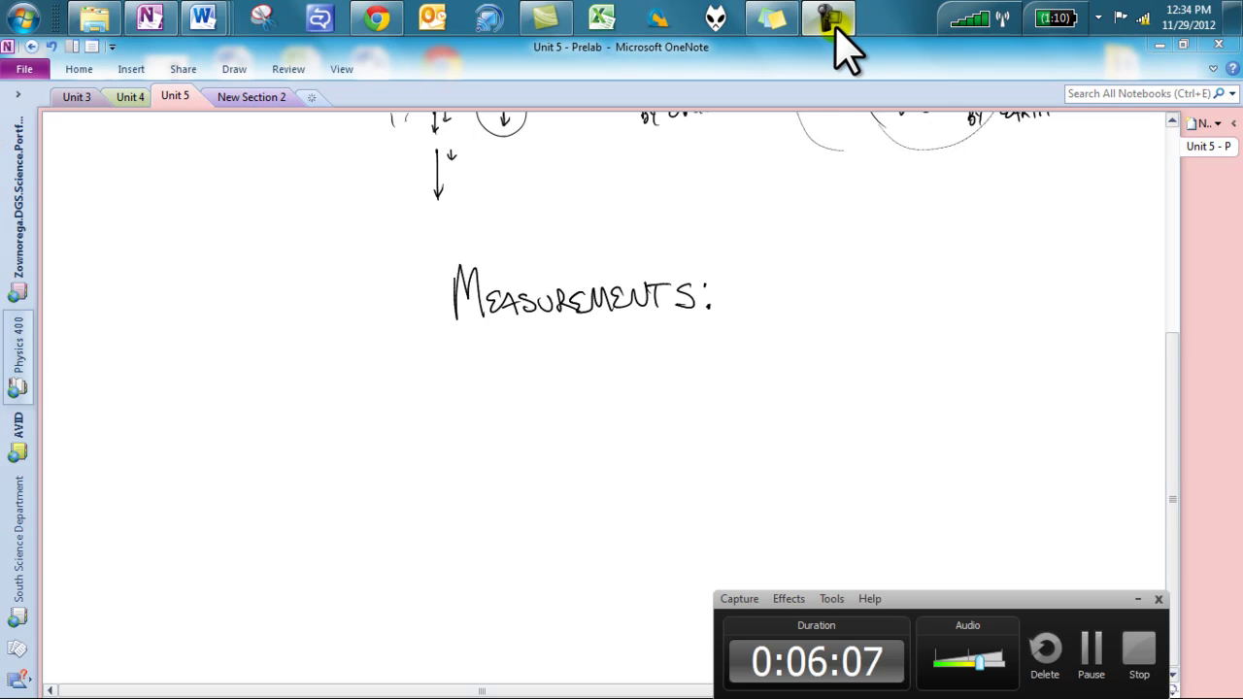